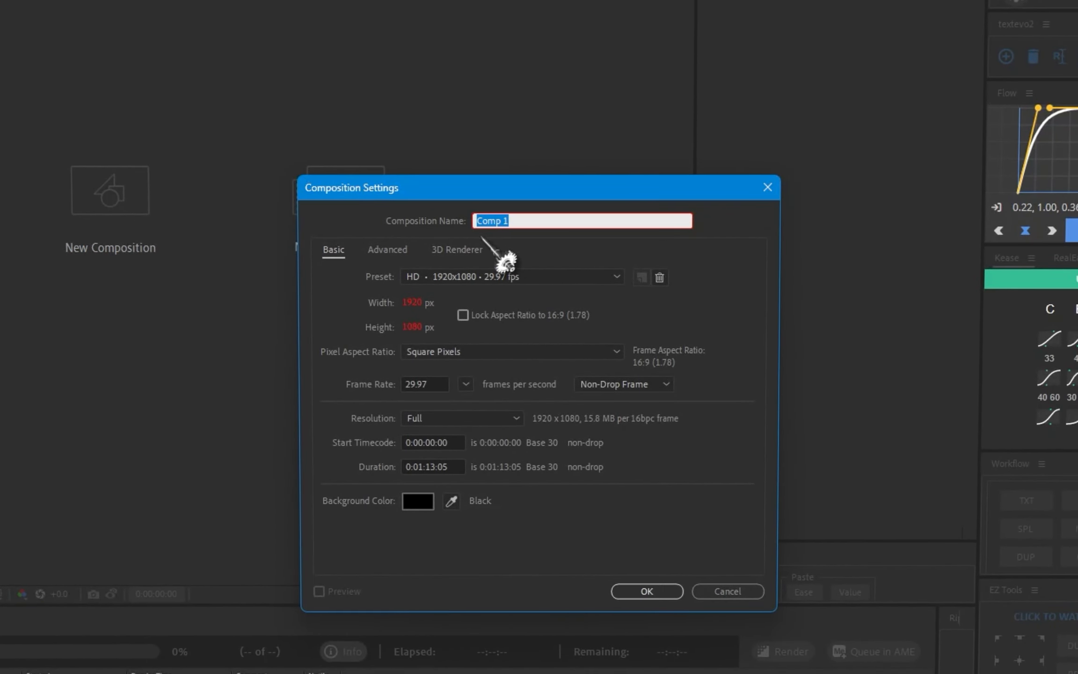
# Step: Set the new 1920x1080 Comp 1 composition's frame rate to 30 fps and confirm it
pyautogui.click(465, 383)
pyautogui.click(460, 498)
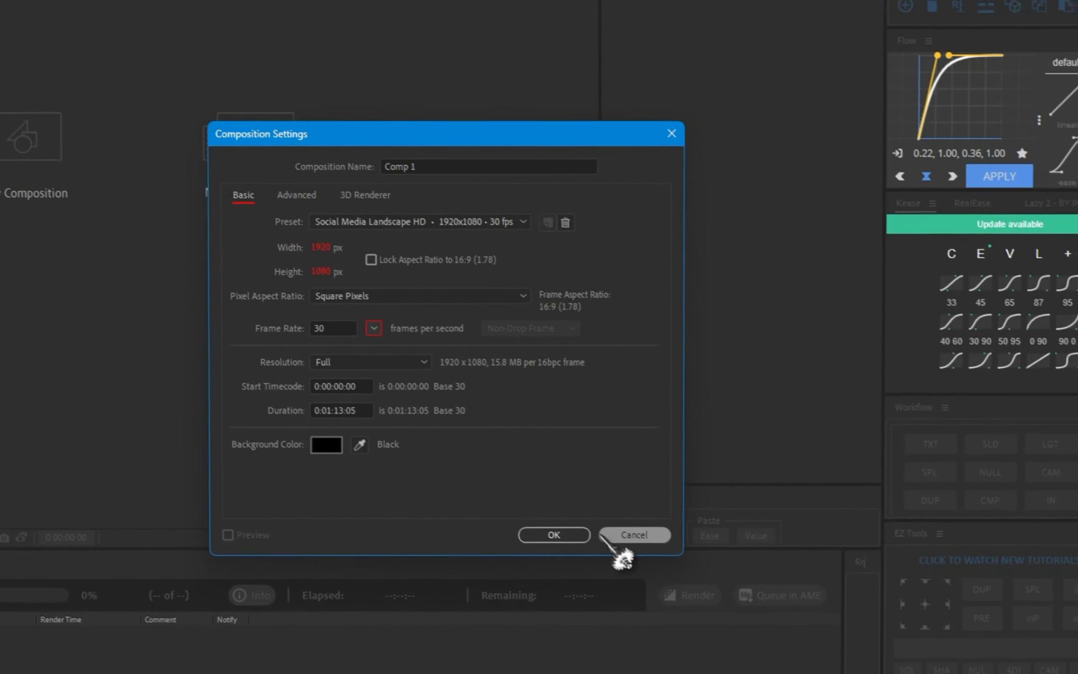
pyautogui.click(605, 566)
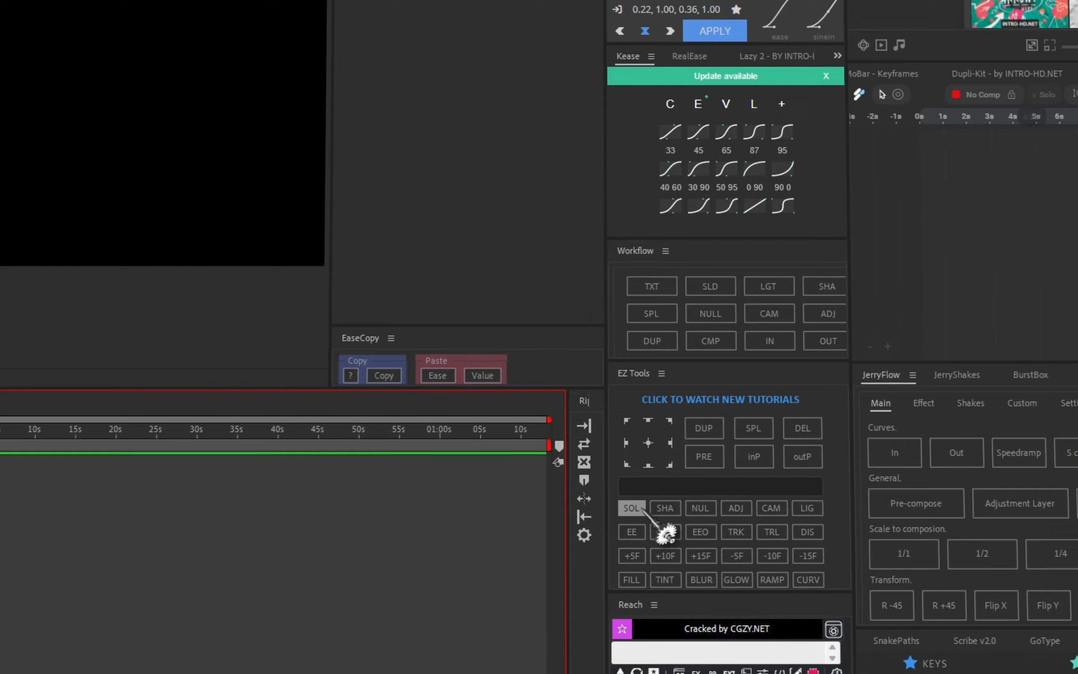
# Step: Add a new solid layer and apply the Gradient Ramp effect to it
pyautogui.click(642, 514)
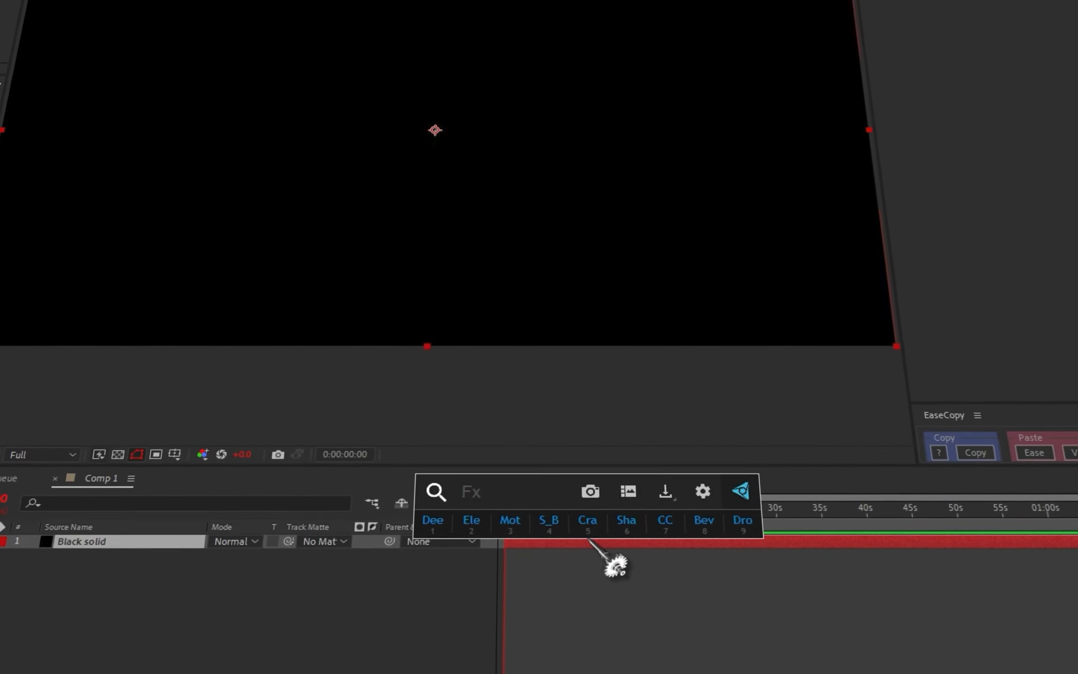
pyautogui.write('ramp')
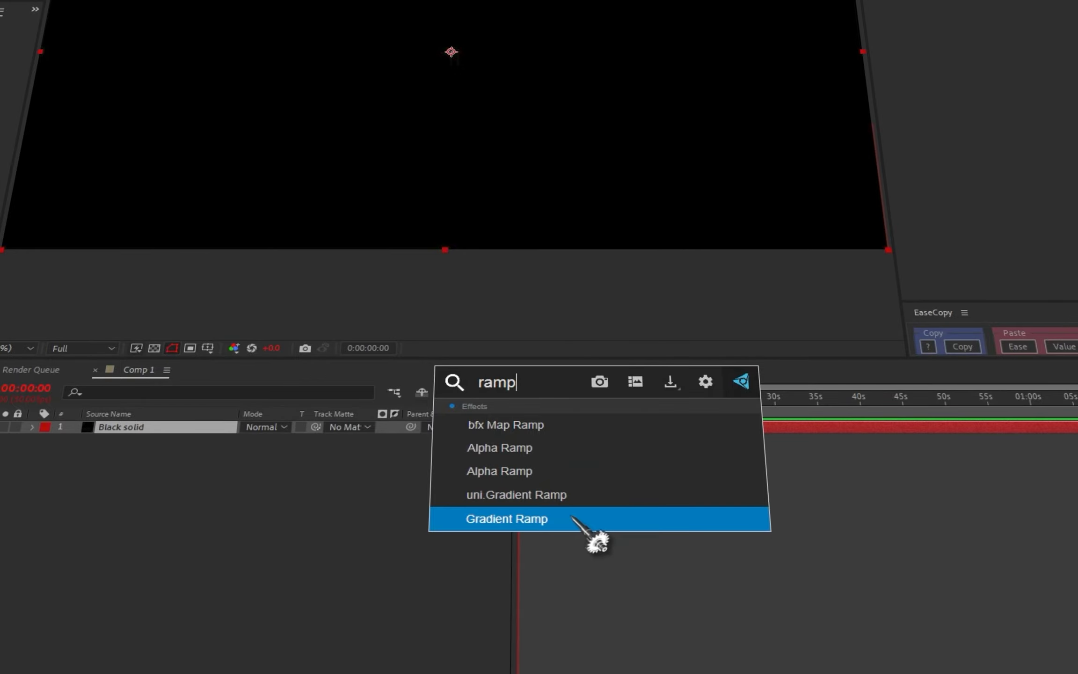
pyautogui.click(572, 518)
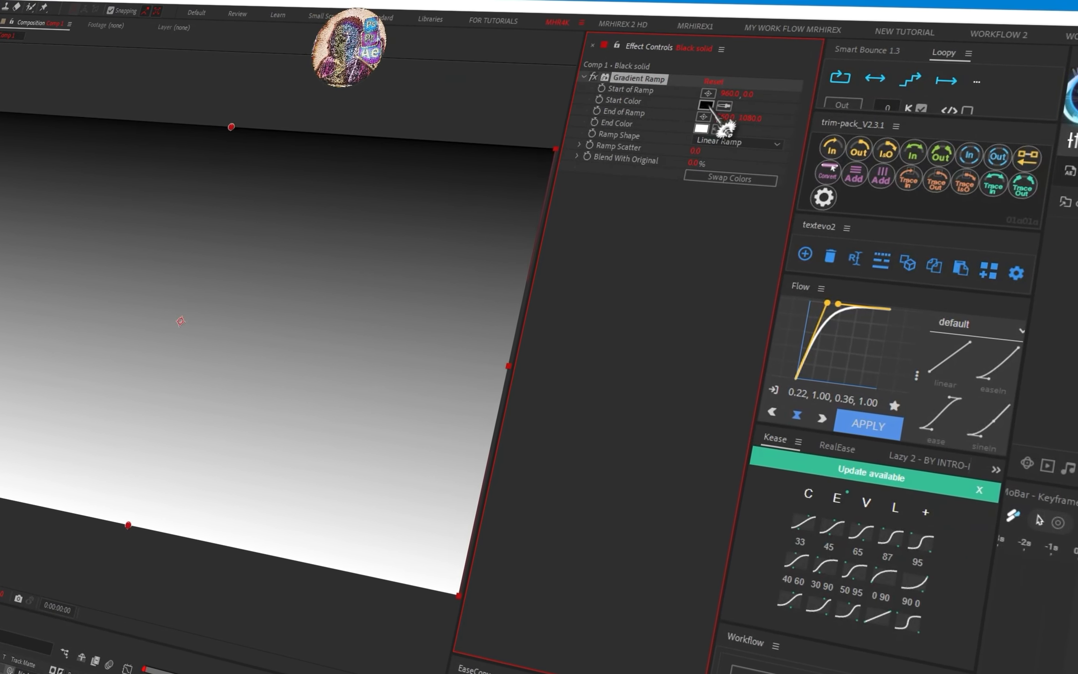
# Step: Make the ramp's start colour red and keep the near-black end colour
pyautogui.click(704, 104)
pyautogui.click(646, 653)
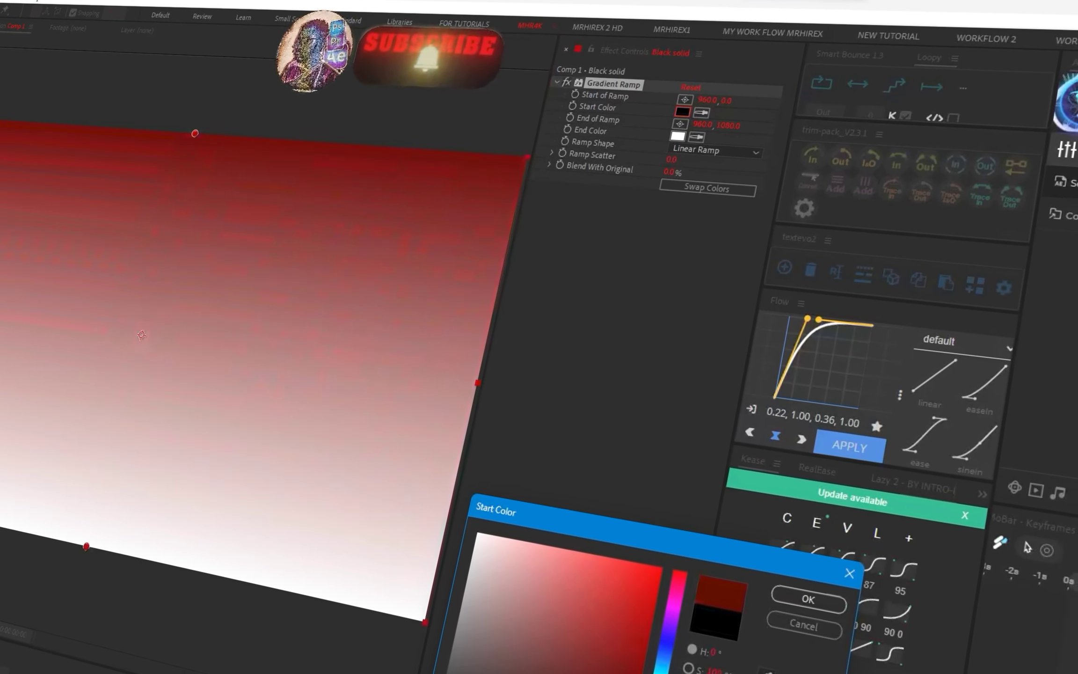
pyautogui.click(803, 605)
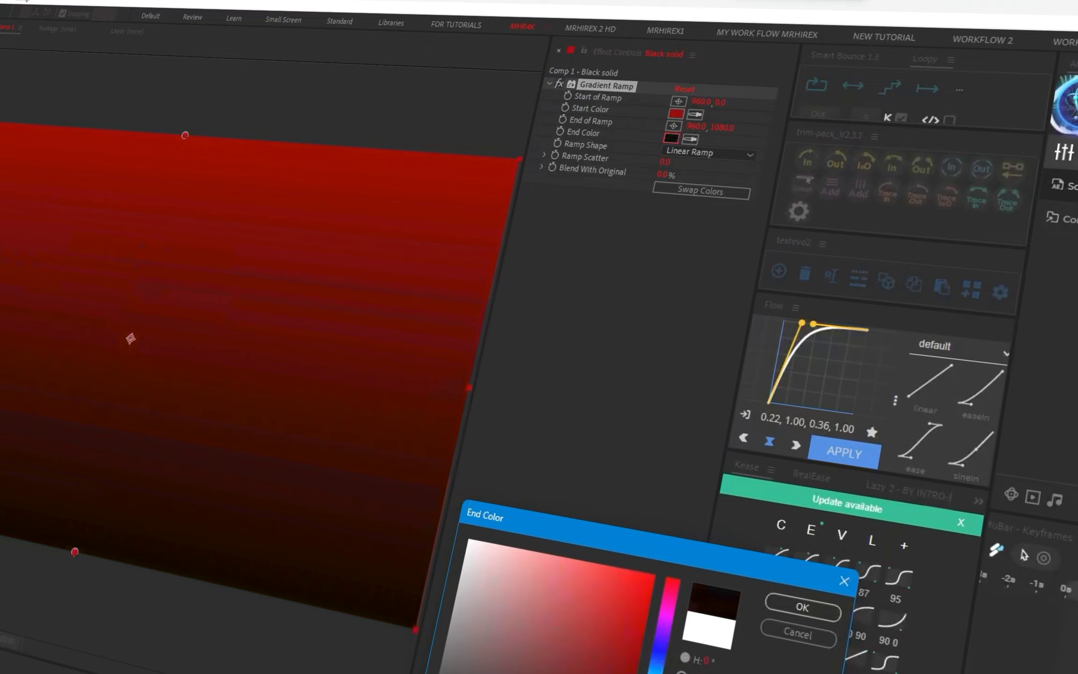
pyautogui.click(800, 609)
# Step: Apply Grid to the gradient solid with Subtract blend, Border 0.0, and Point 1 moved for smaller cells
pyautogui.hotkey('ctrl', 'space')
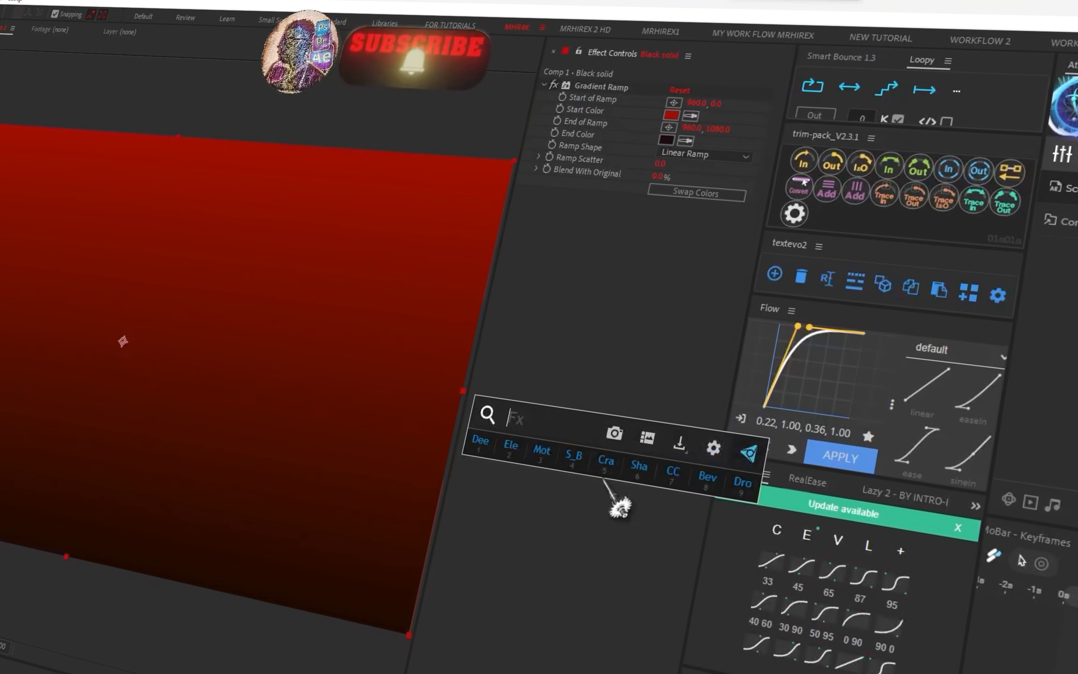
pyautogui.write('gri')
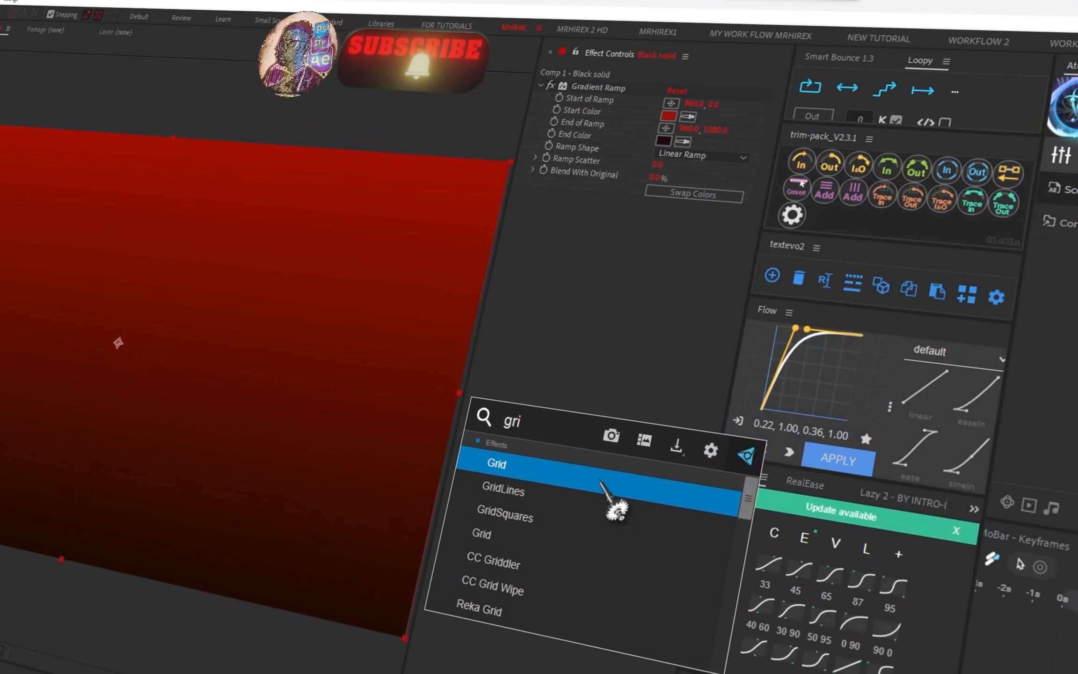
pyautogui.press('Return')
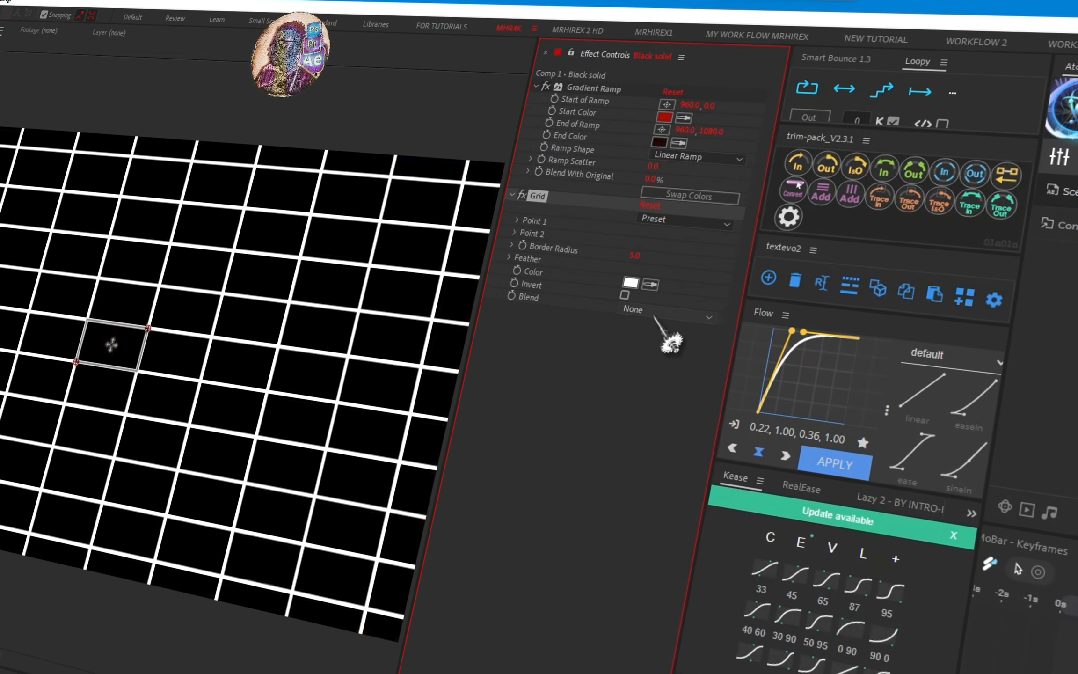
pyautogui.click(655, 312)
pyautogui.click(612, 612)
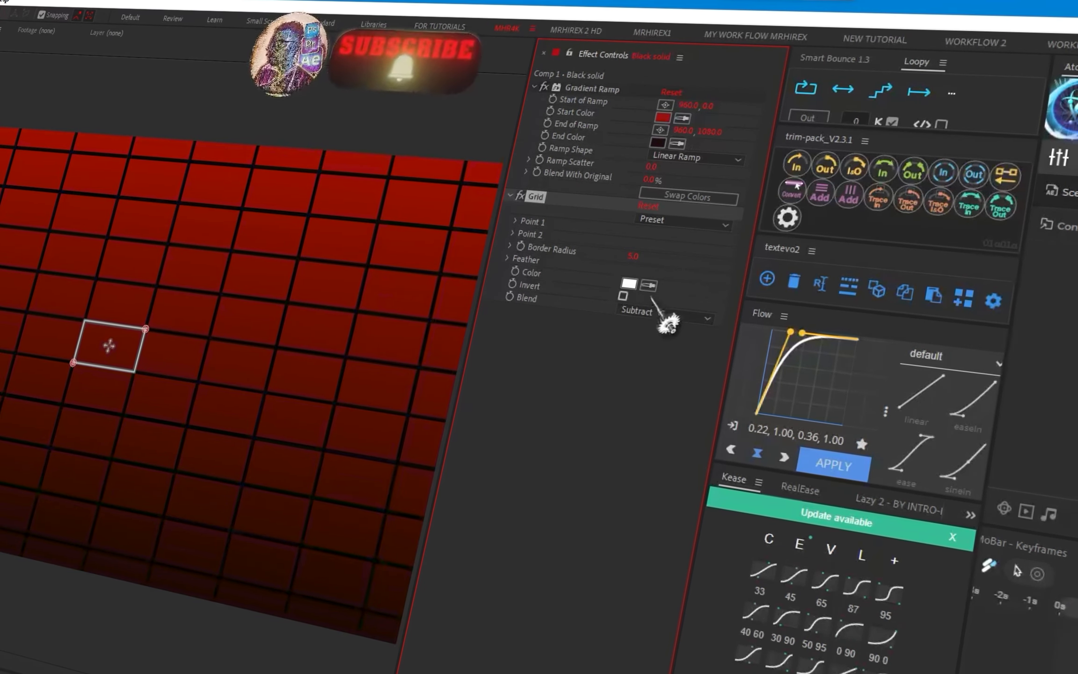
pyautogui.moveTo(632, 258); pyautogui.dragTo(626, 259)
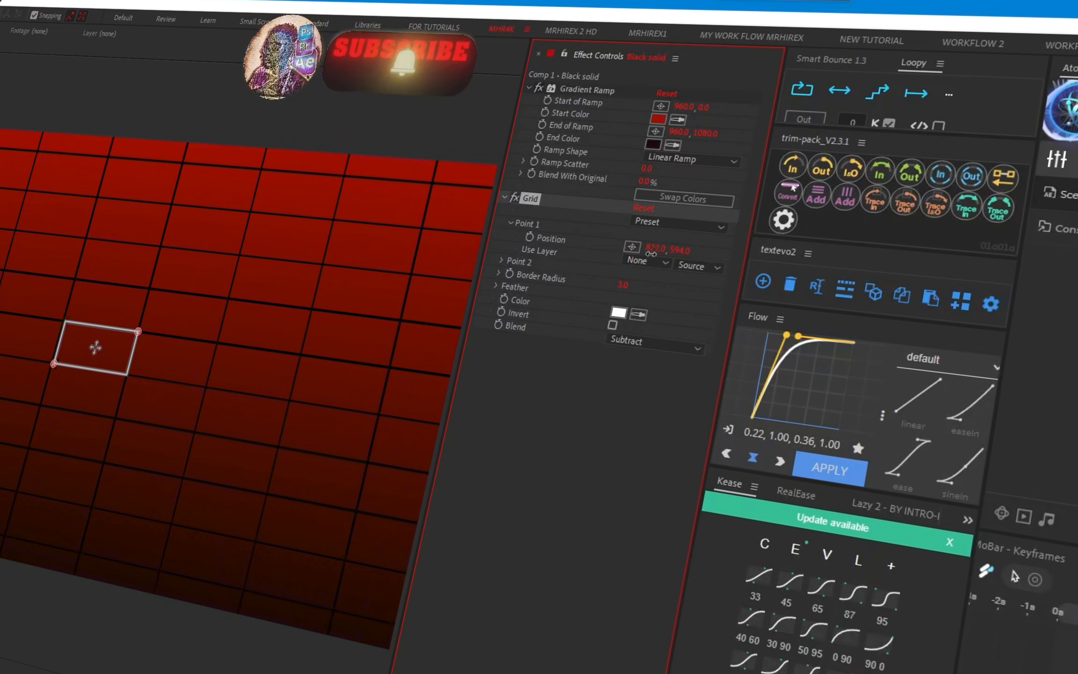
pyautogui.moveTo(650, 253); pyautogui.dragTo(592, 236)
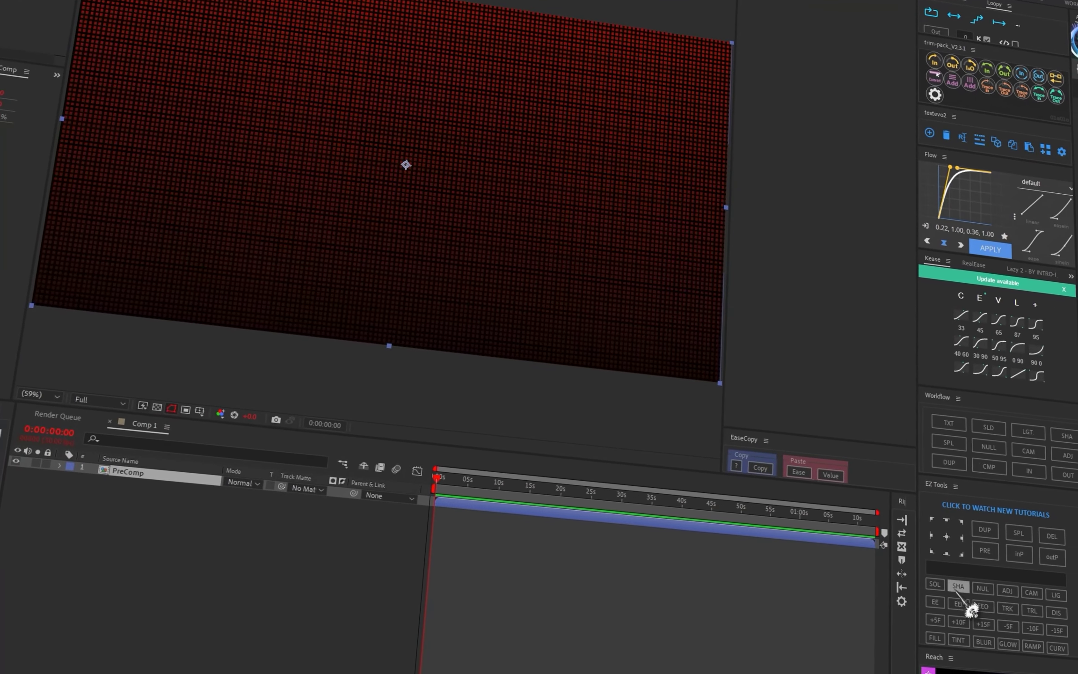
# Step: Add a black solid and a text layer reading 'KINDLY SUBSCRIBE'
pyautogui.click(937, 594)
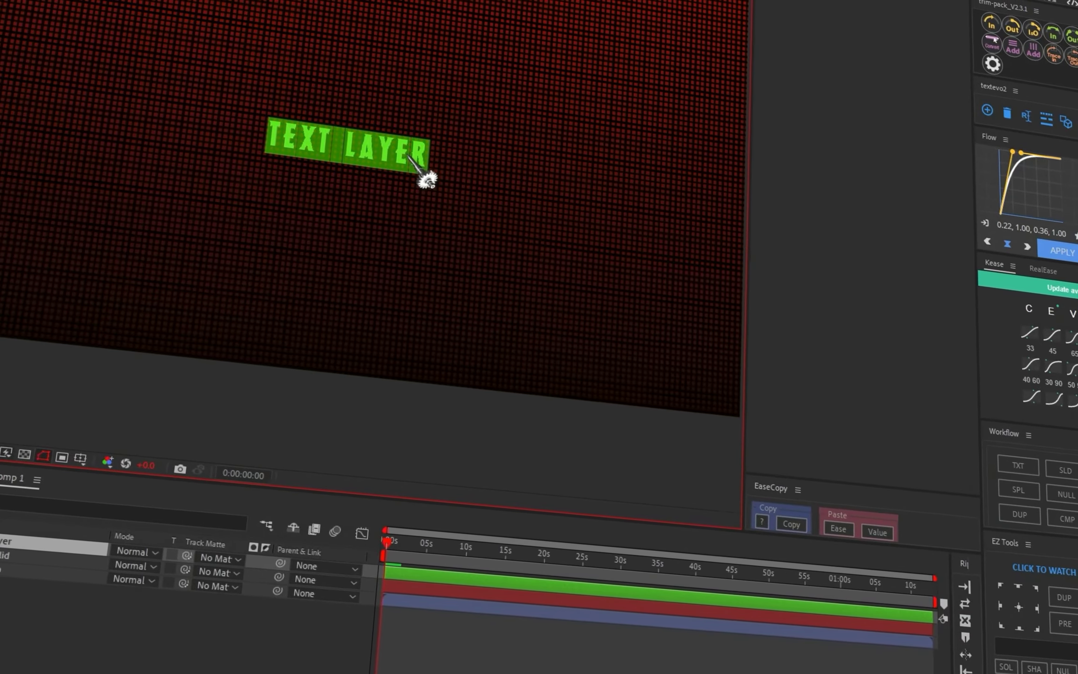
pyautogui.write('KI')
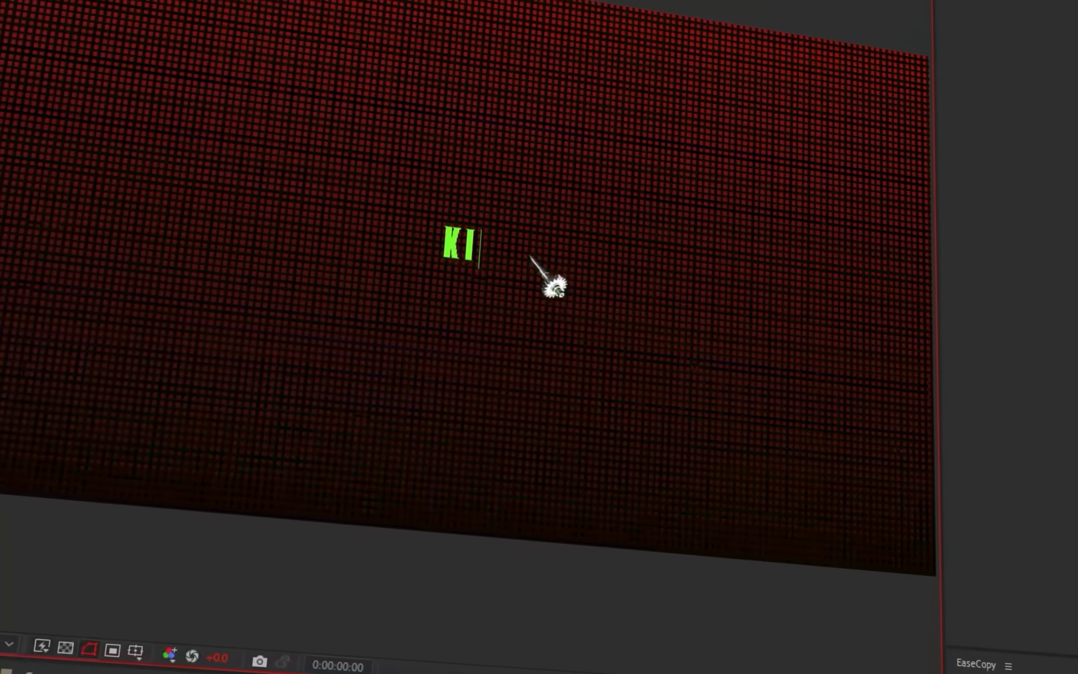
pyautogui.write('NDLY ')
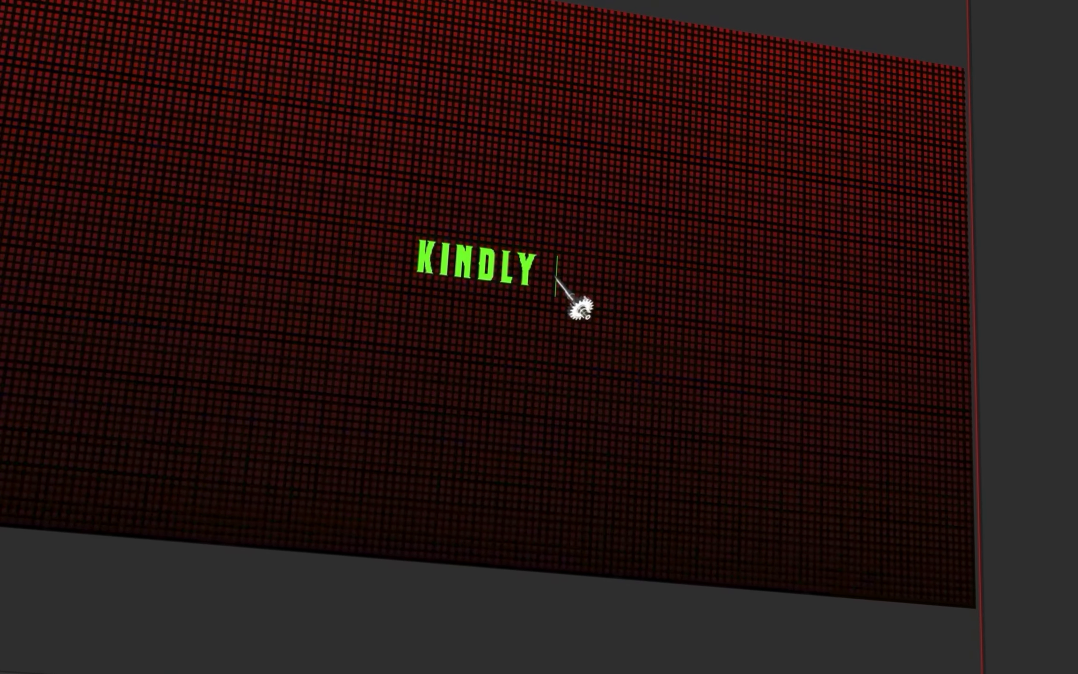
pyautogui.write('SUBSCRIBE')
# Step: Set Element's Path Layer 1 to the KINDLY SUBSCRIBE text layer and open Scene Setup
pyautogui.press('Escape')
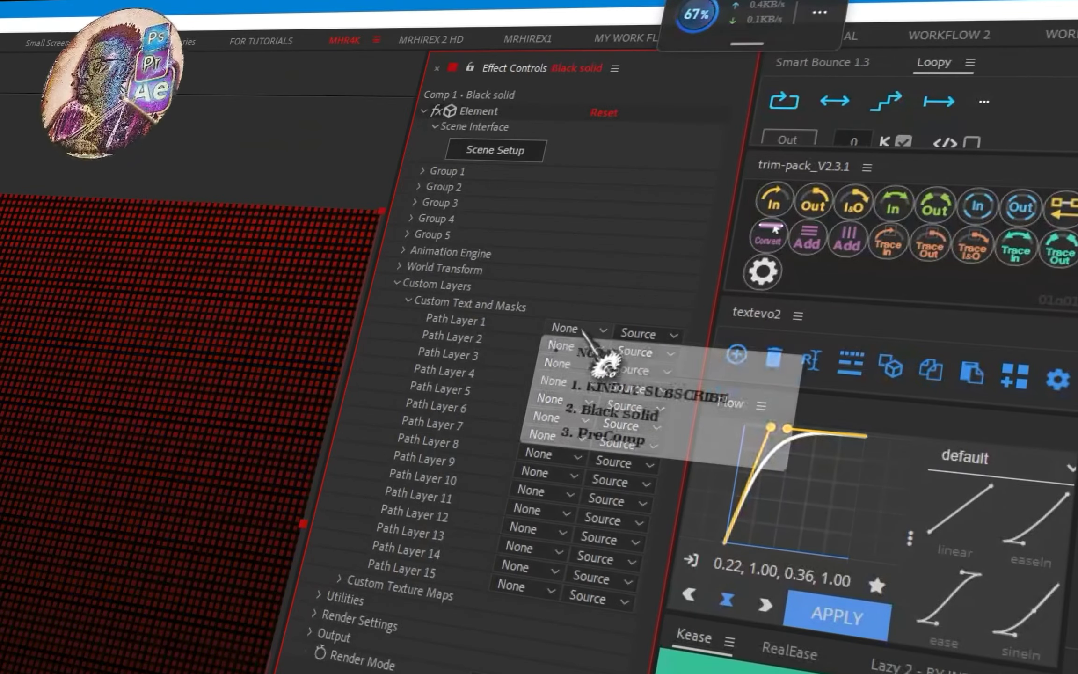
pyautogui.click(589, 388)
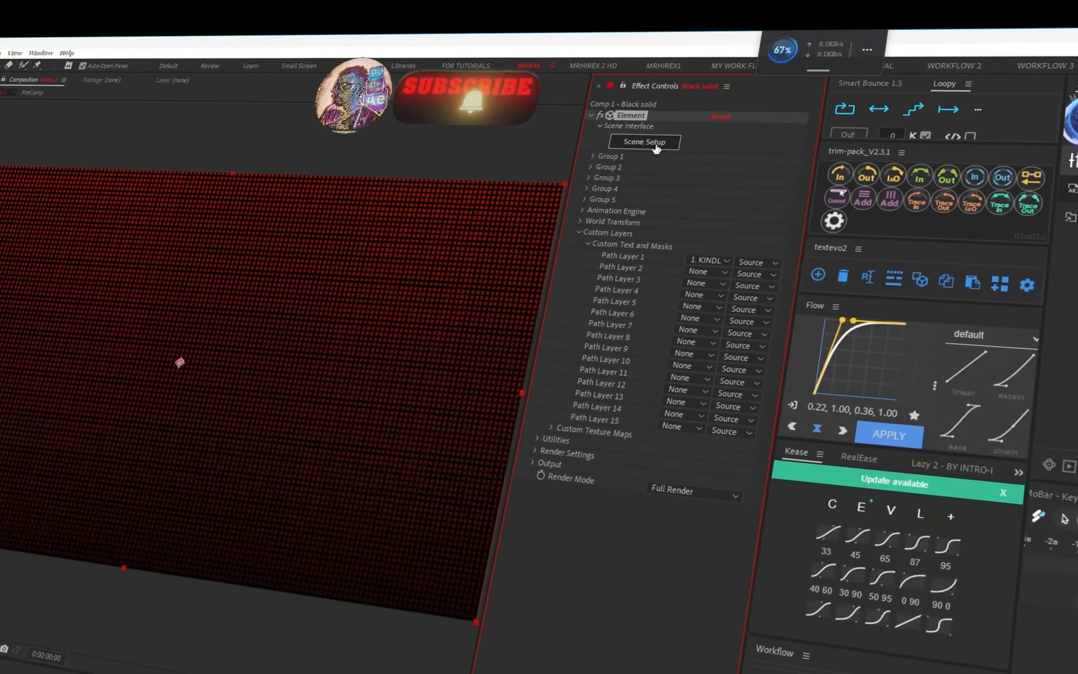
pyautogui.click(656, 148)
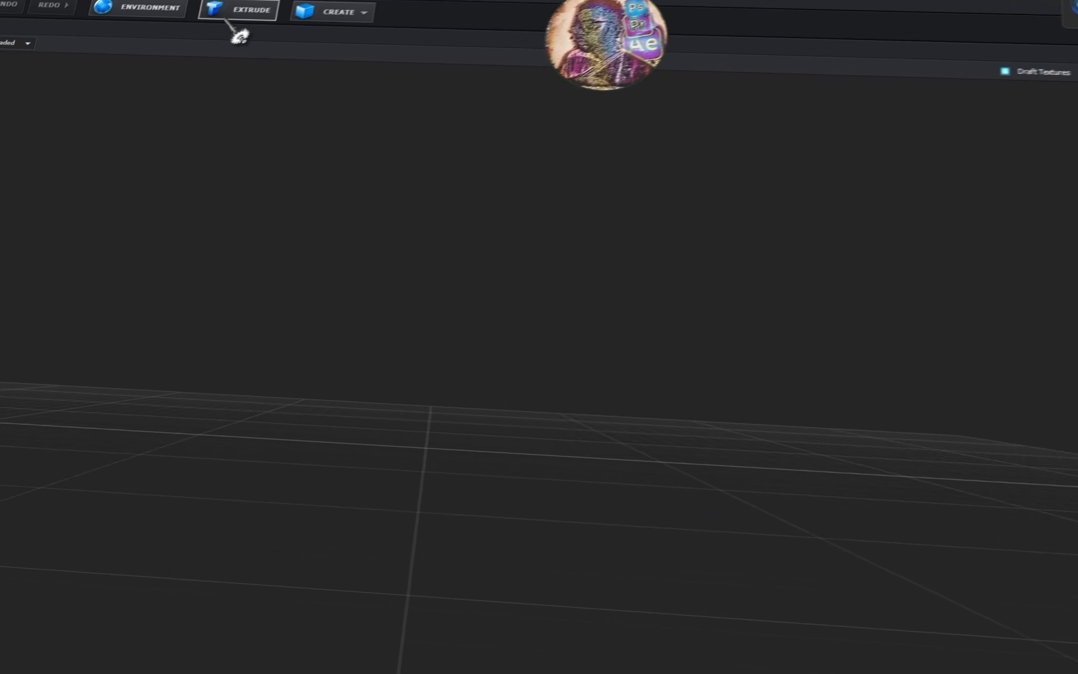
# Step: Extrude the text into 3D and apply a bevelled metal material preset to it
pyautogui.click(141, 62)
pyautogui.moveTo(345, 520); pyautogui.dragTo(357, 481)
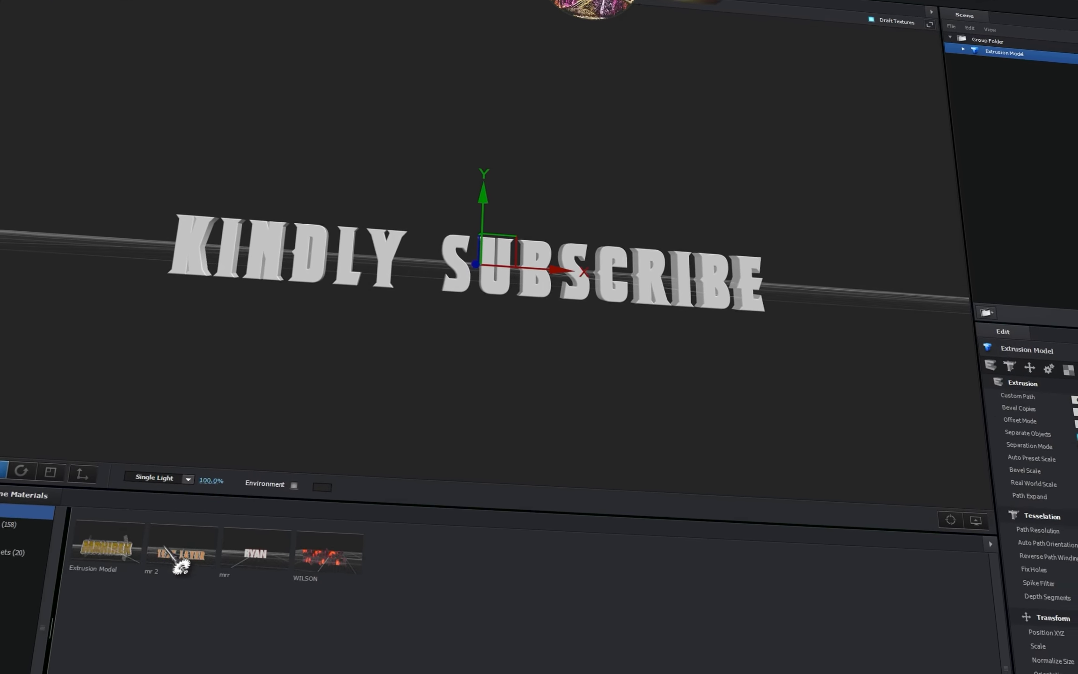
pyautogui.moveTo(571, 417)
pyautogui.mouseDown()
pyautogui.moveTo(604, 360)
pyautogui.moveTo(546, 390)
pyautogui.mouseUp()
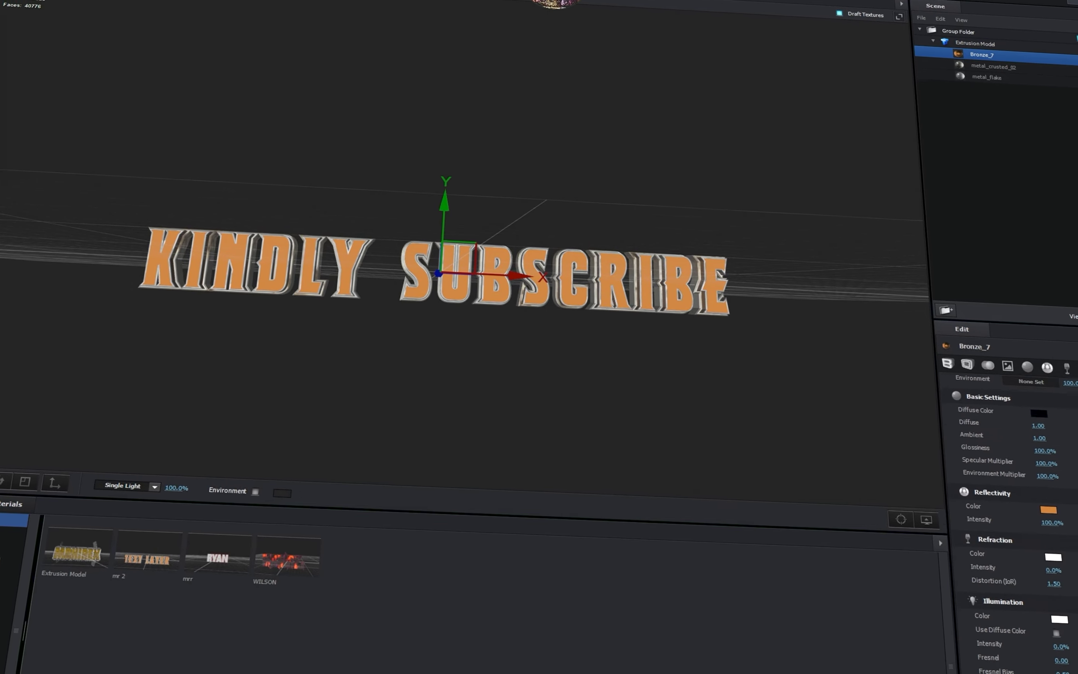
# Step: Change the material's reflectivity colour from orange to cyan
pyautogui.click(1048, 509)
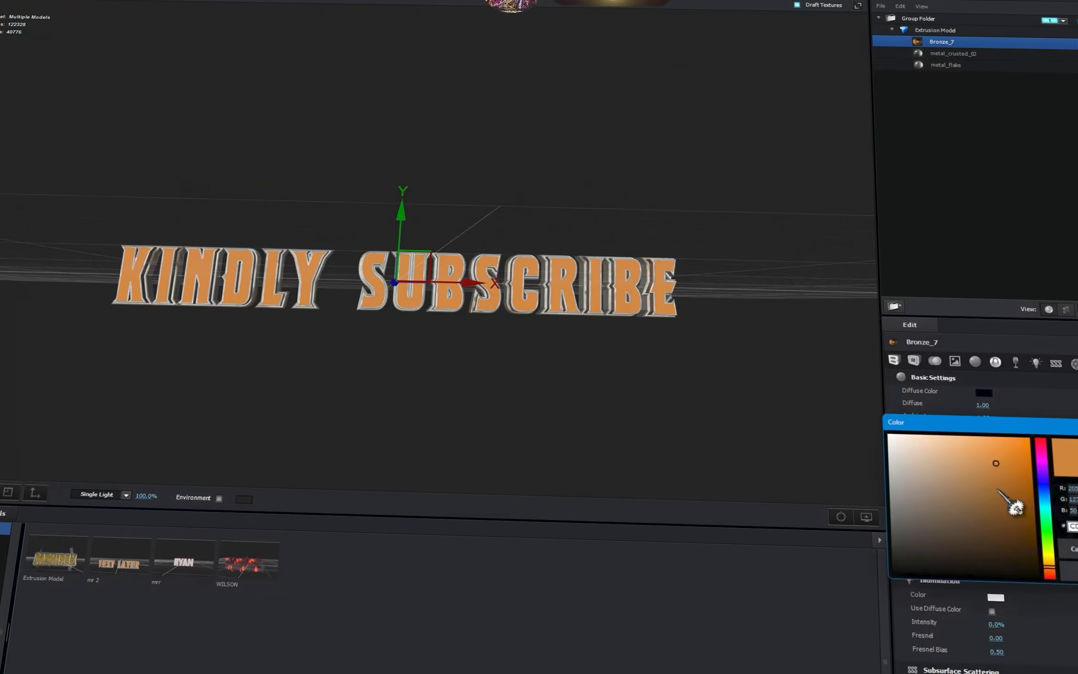
pyautogui.moveTo(1043, 538)
pyautogui.mouseDown()
pyautogui.moveTo(978, 538)
pyautogui.moveTo(964, 495)
pyautogui.moveTo(962, 533)
pyautogui.moveTo(962, 503)
pyautogui.mouseUp()
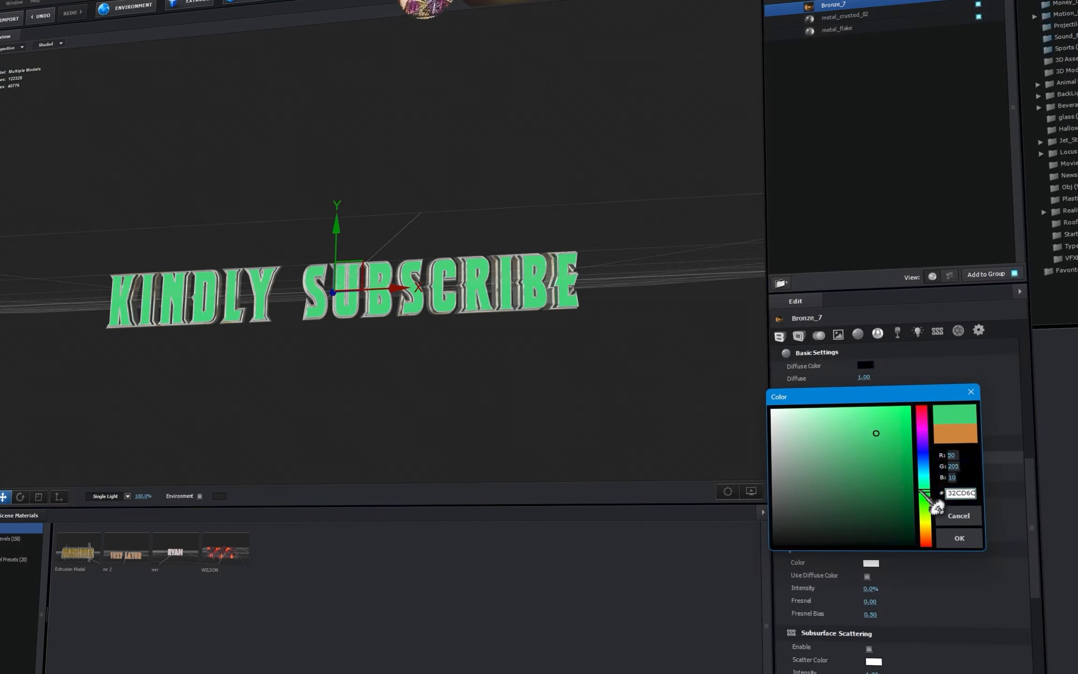
pyautogui.click(958, 541)
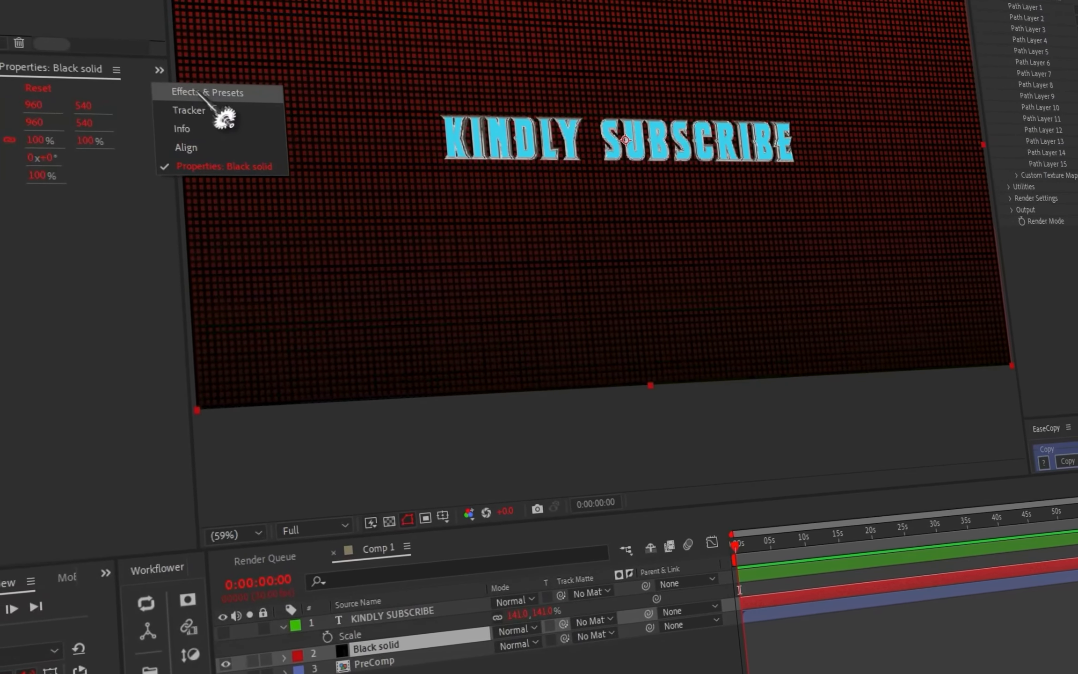
# Step: Search 'text' in Effects & Presets and apply a TEXT ANIMATION preset to KINDLY SUBSCRIBE
pyautogui.click(216, 90)
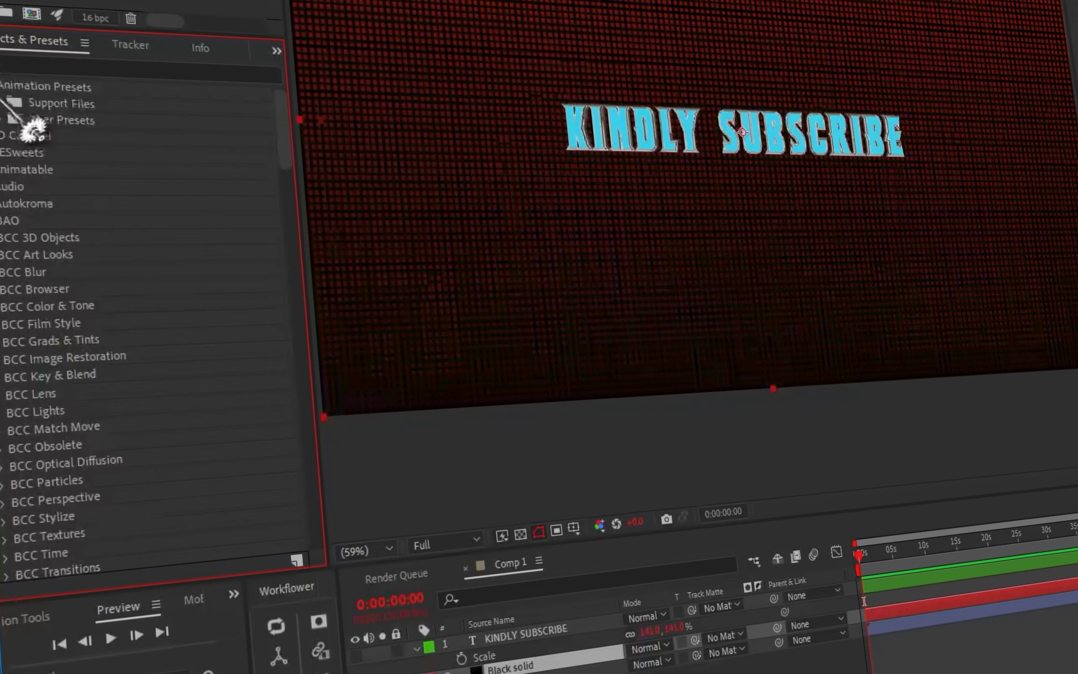
pyautogui.write('text')
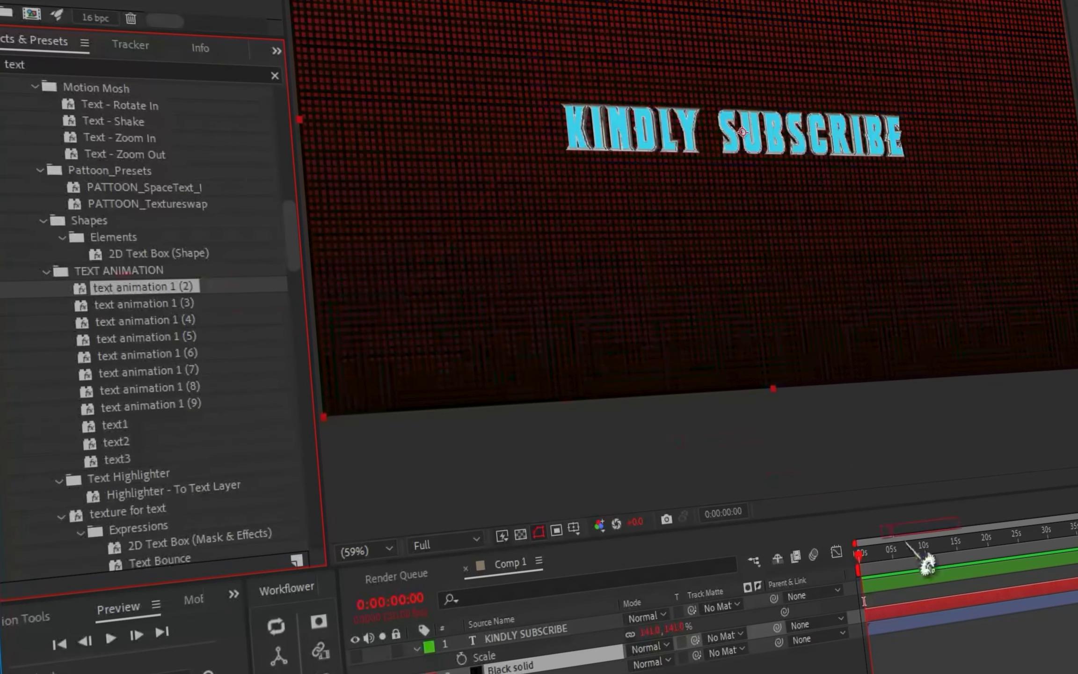
pyautogui.moveTo(874, 588); pyautogui.dragTo(874, 587)
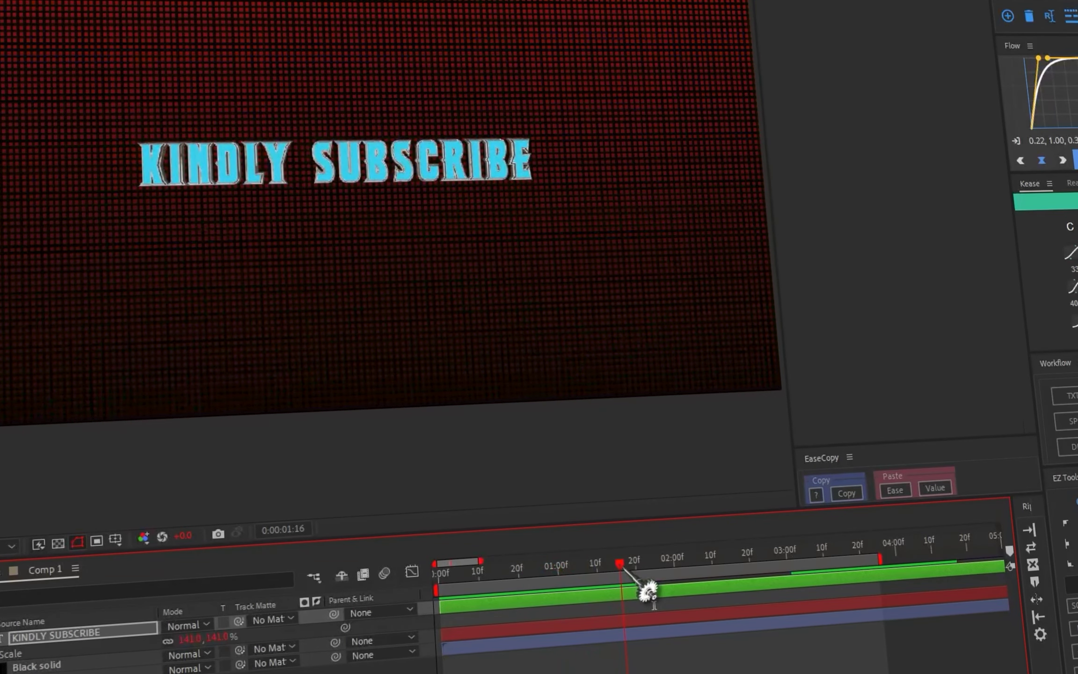
# Step: Apply the Explode preset to the KINDLY SUBSCRIBE layer via the 'explod' search
pyautogui.click(644, 618)
pyautogui.click(623, 606)
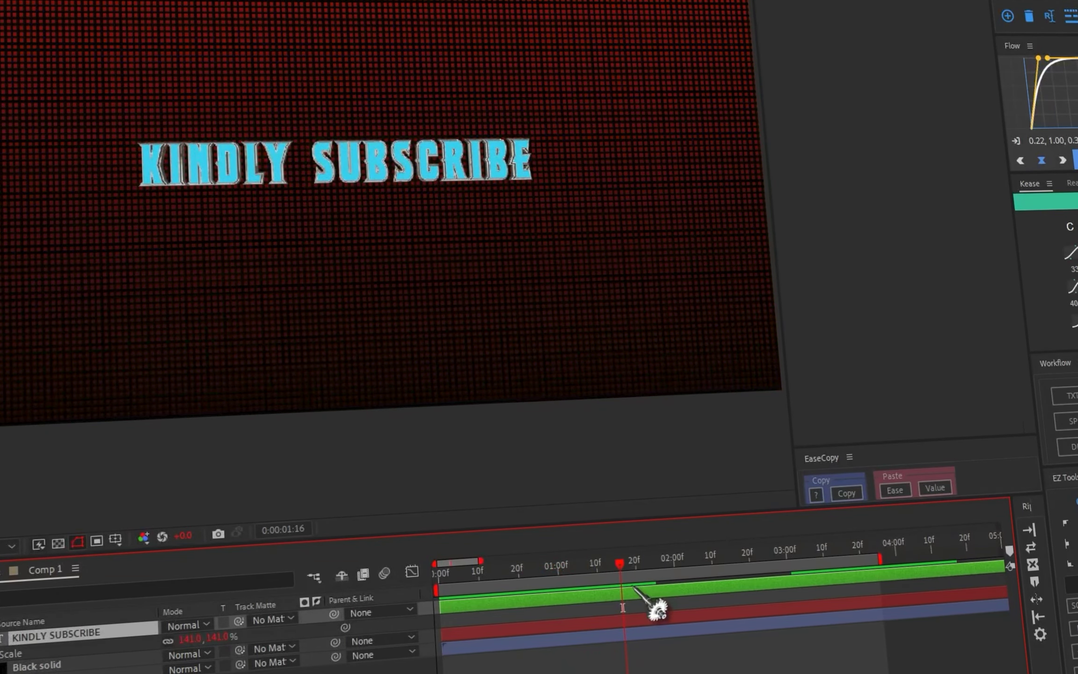
pyautogui.hotkey('ctrl', 'space')
pyautogui.write('e')
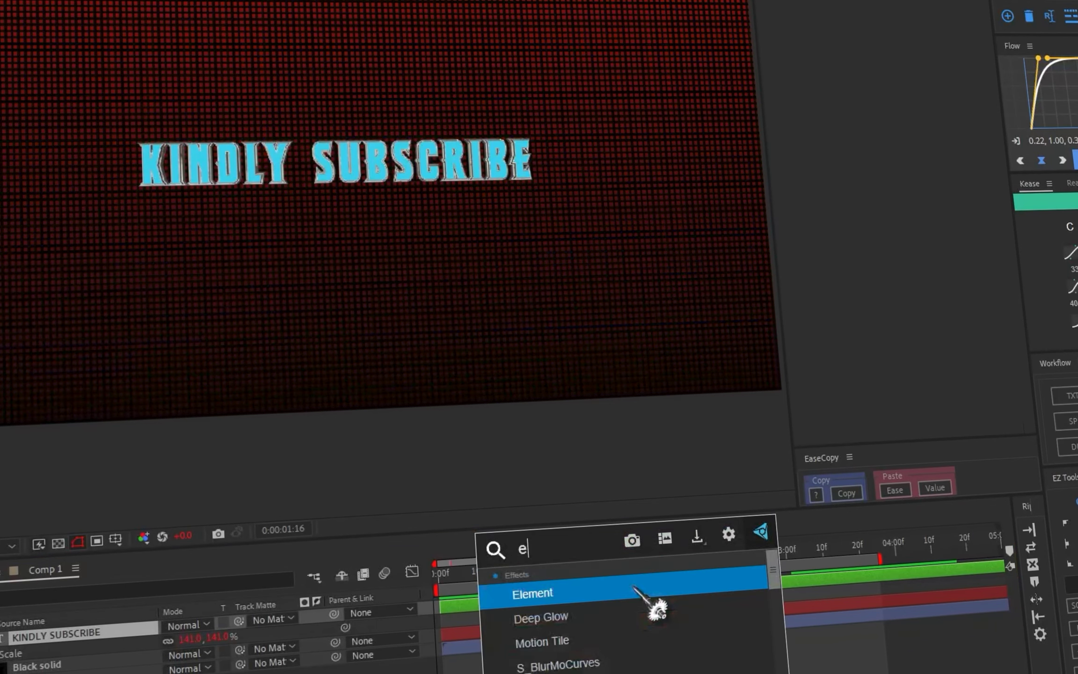
pyautogui.write('xplo')
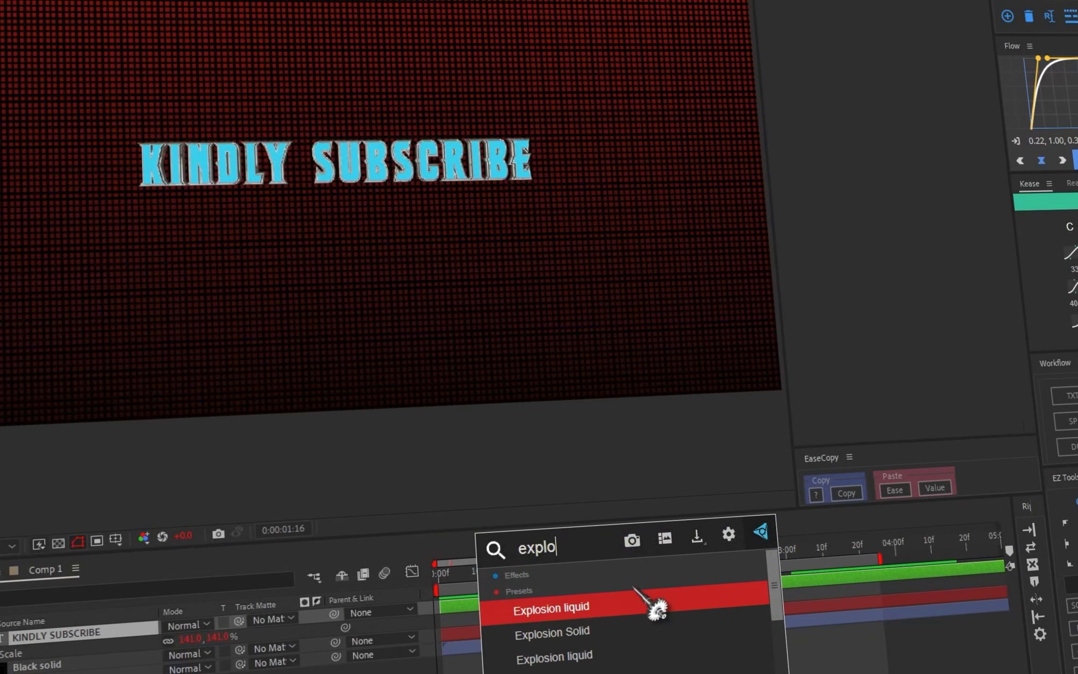
pyautogui.write('de')
pyautogui.click(616, 599)
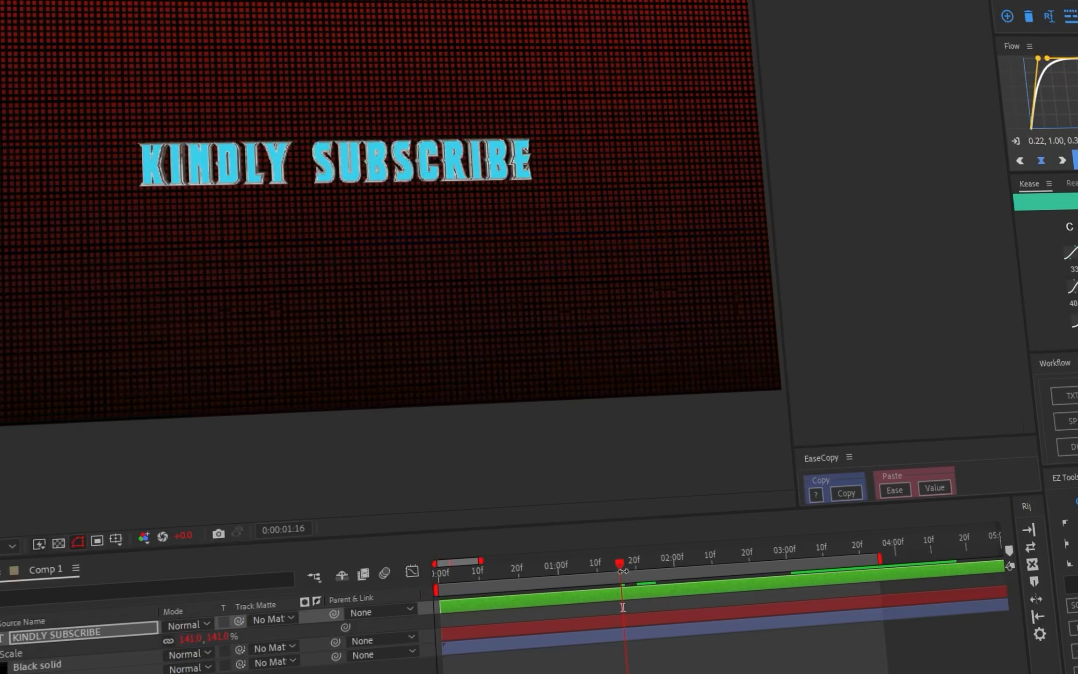
# Step: Preview the explode animation from the first frame
pyautogui.click(637, 585)
pyautogui.press('Home')
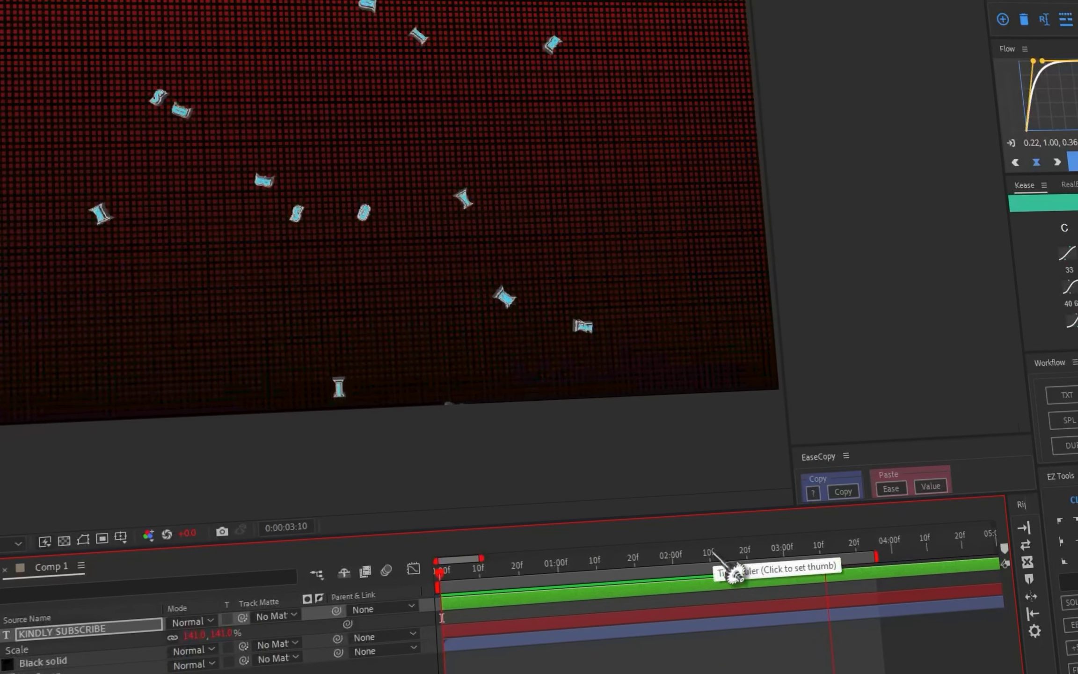
pyautogui.moveTo(712, 552)
pyautogui.mouseDown()
pyautogui.moveTo(463, 592)
pyautogui.moveTo(575, 580)
pyautogui.mouseUp()
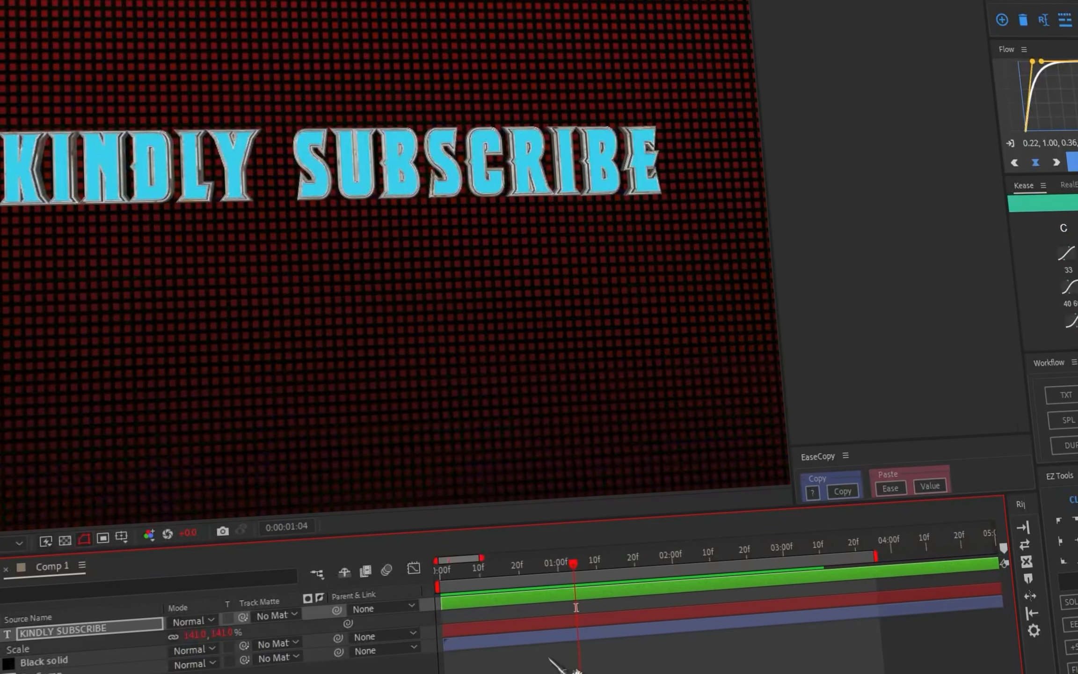
# Step: In the Black solid's Element render settings, leave environment override at None and choose 360 lighting
pyautogui.click(580, 639)
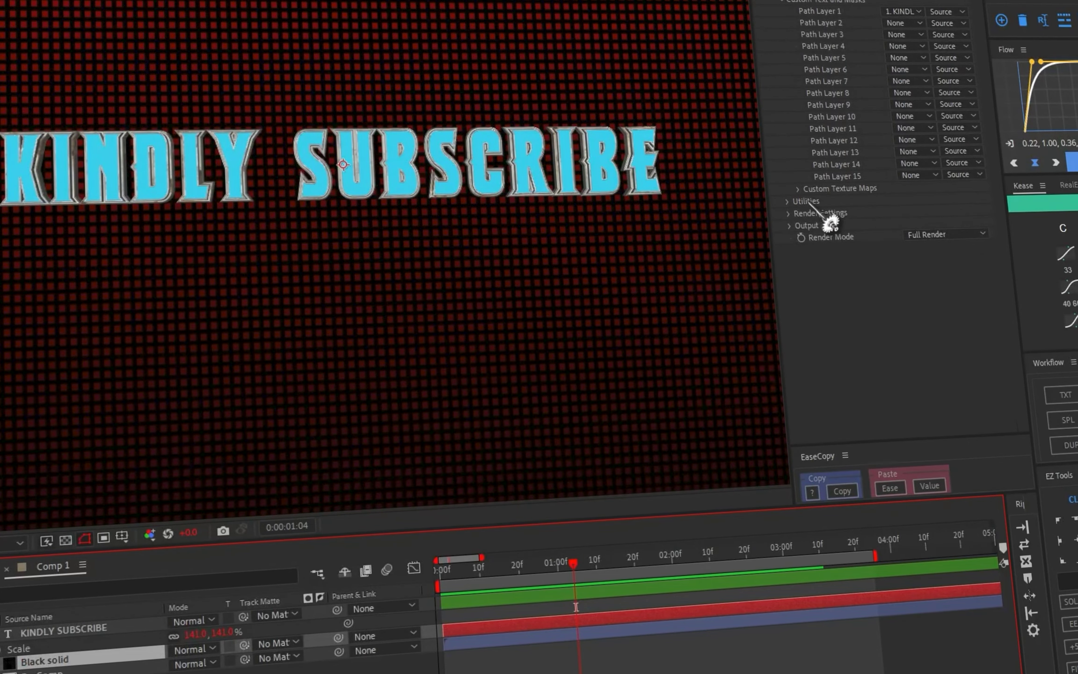
pyautogui.click(789, 213)
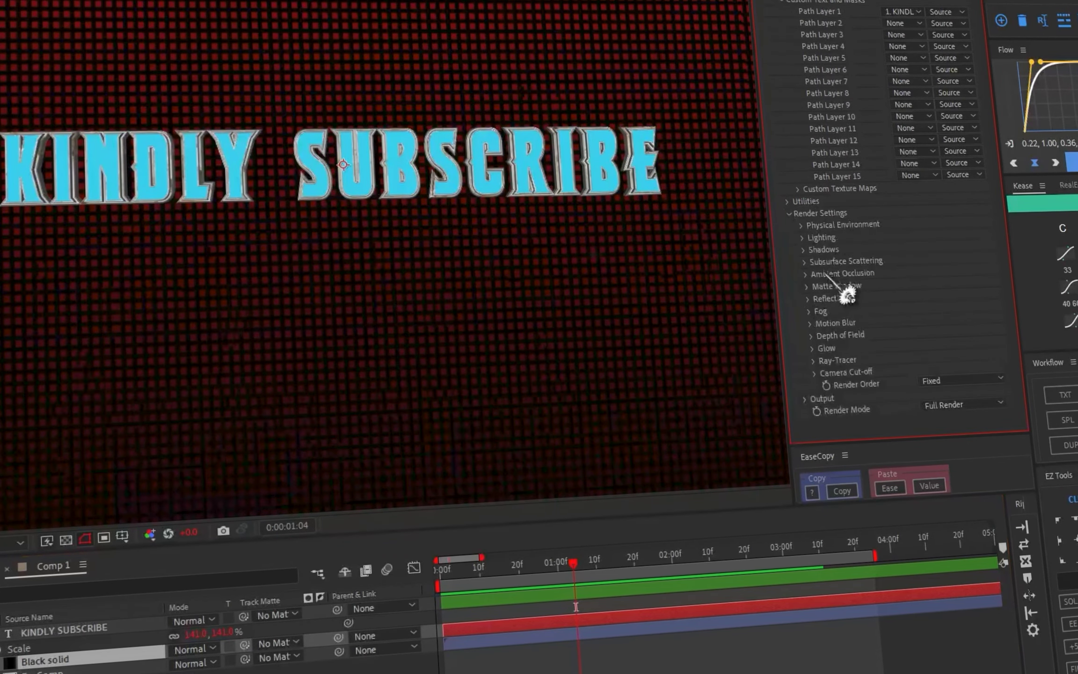
pyautogui.click(801, 225)
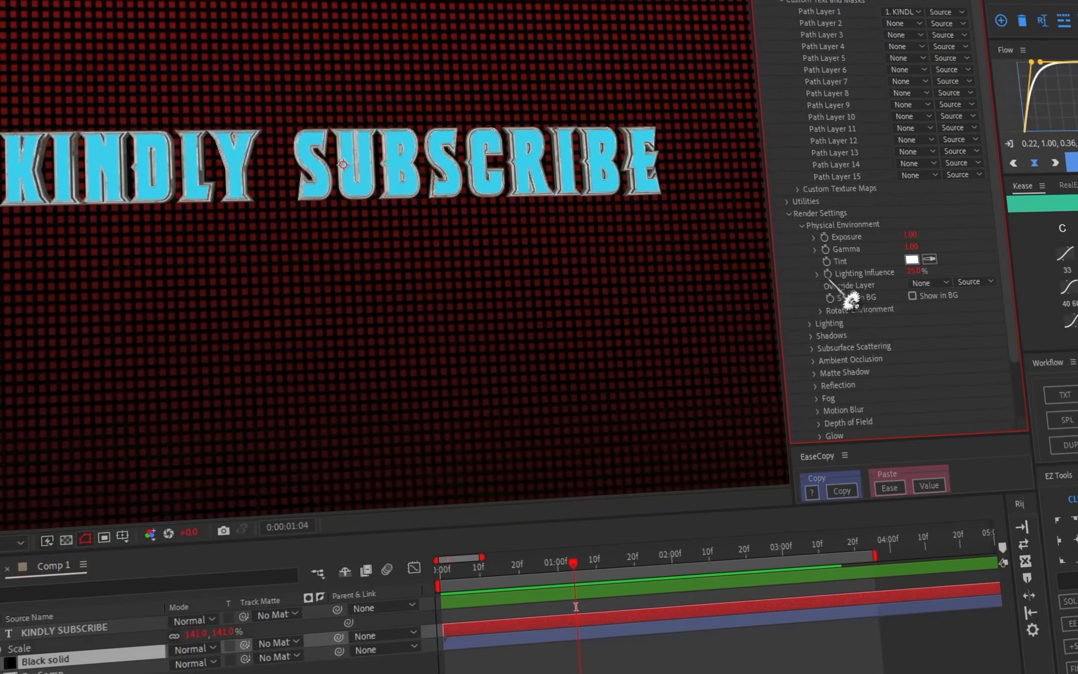
pyautogui.click(938, 282)
pyautogui.click(967, 251)
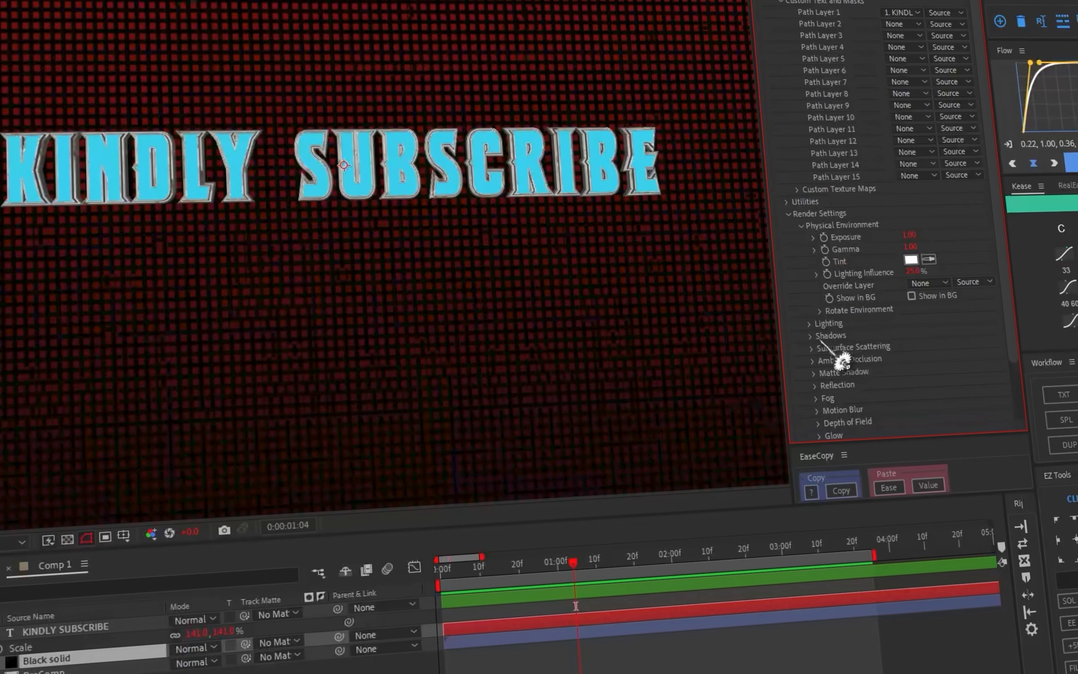
pyautogui.click(810, 324)
pyautogui.click(954, 357)
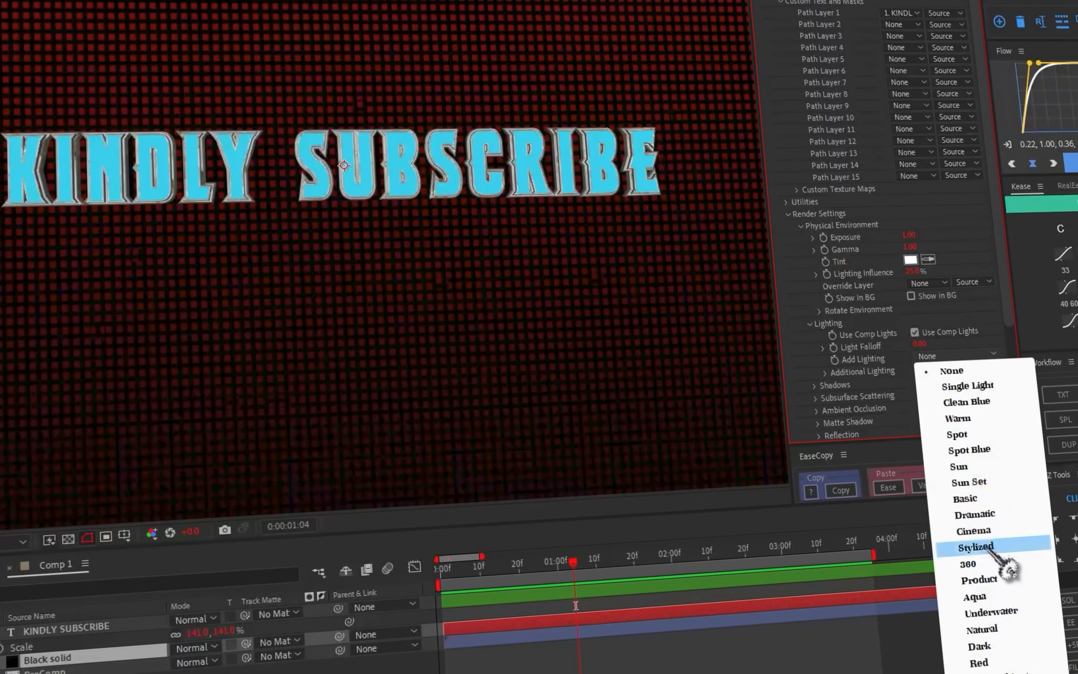
pyautogui.click(987, 564)
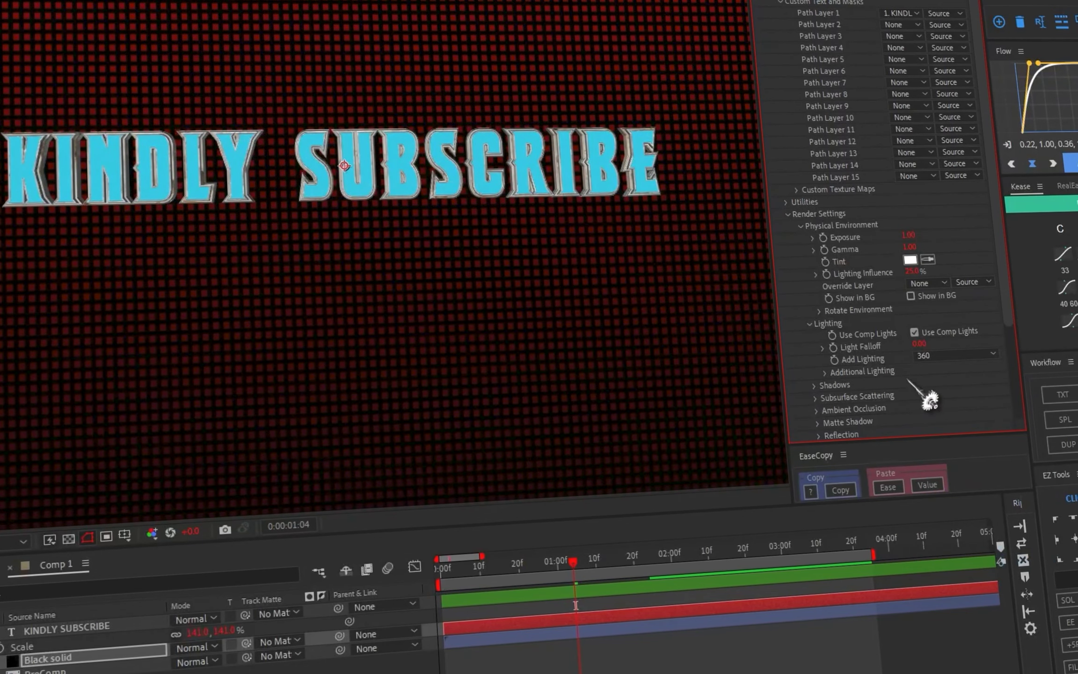
# Step: Enable shadows in Ray-Traced mode
pyautogui.scroll(-4, 905, 381)
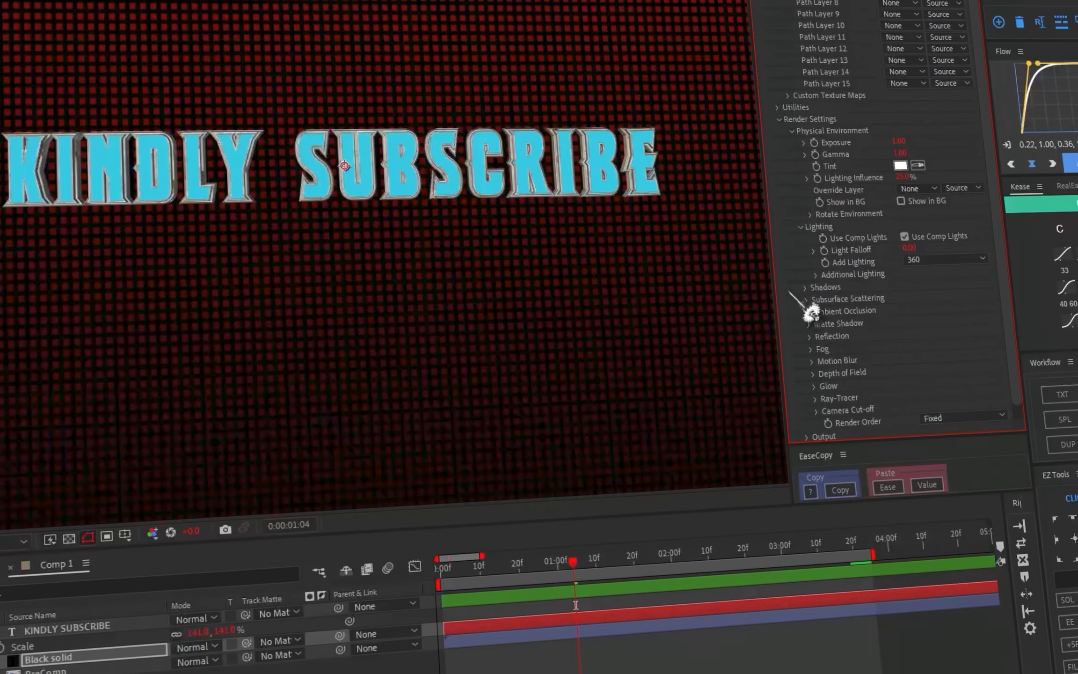
pyautogui.click(808, 288)
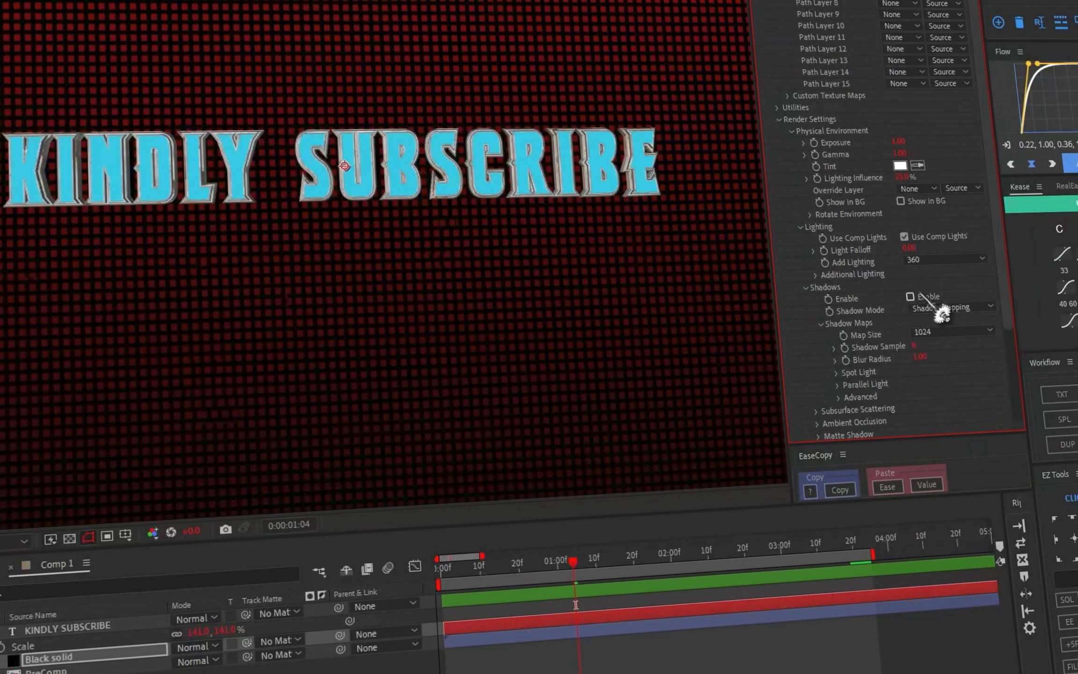
pyautogui.click(947, 307)
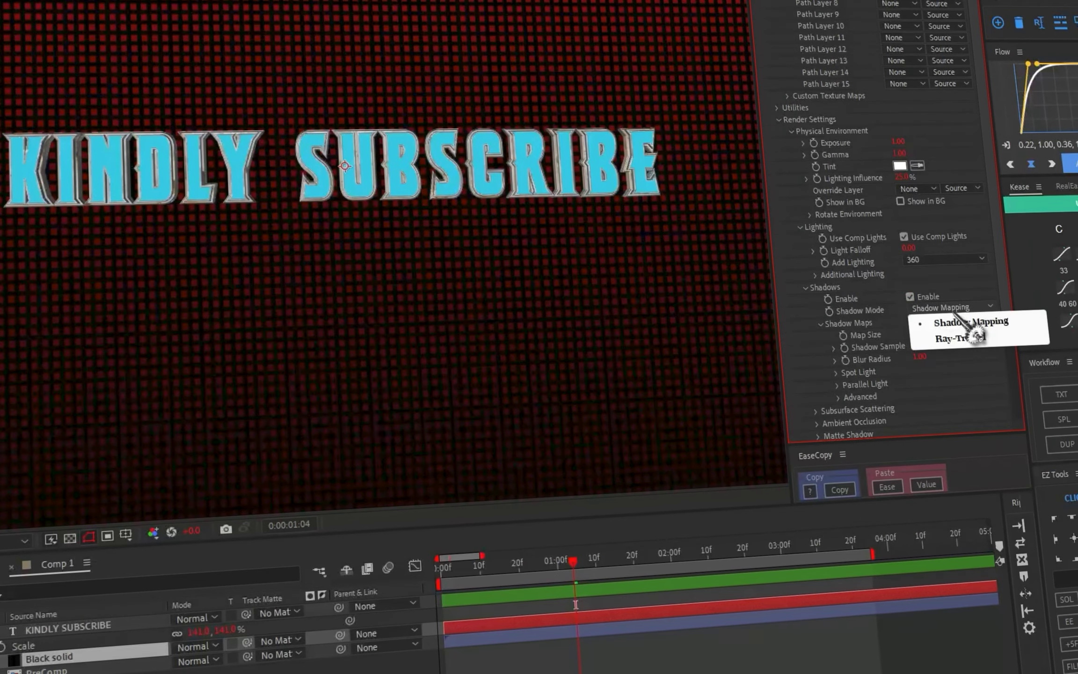
pyautogui.click(956, 337)
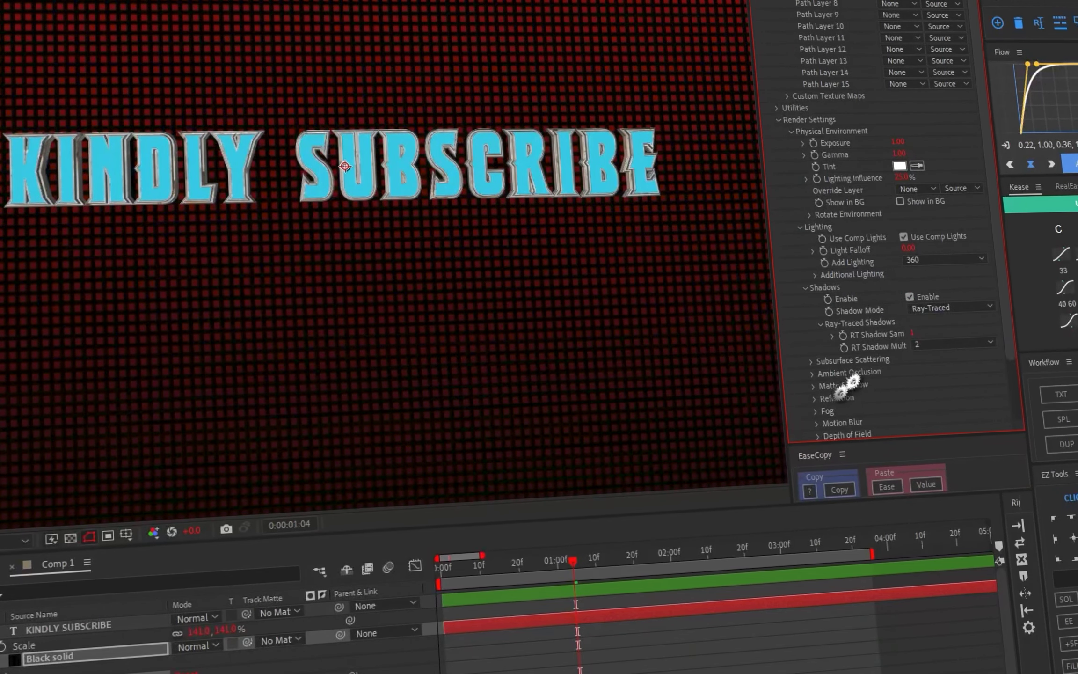
# Step: Turn on ambient occlusion in Ray-Traced mode and collapse the physical environment settings
pyautogui.click(812, 373)
pyautogui.scroll(-3, 835, 395)
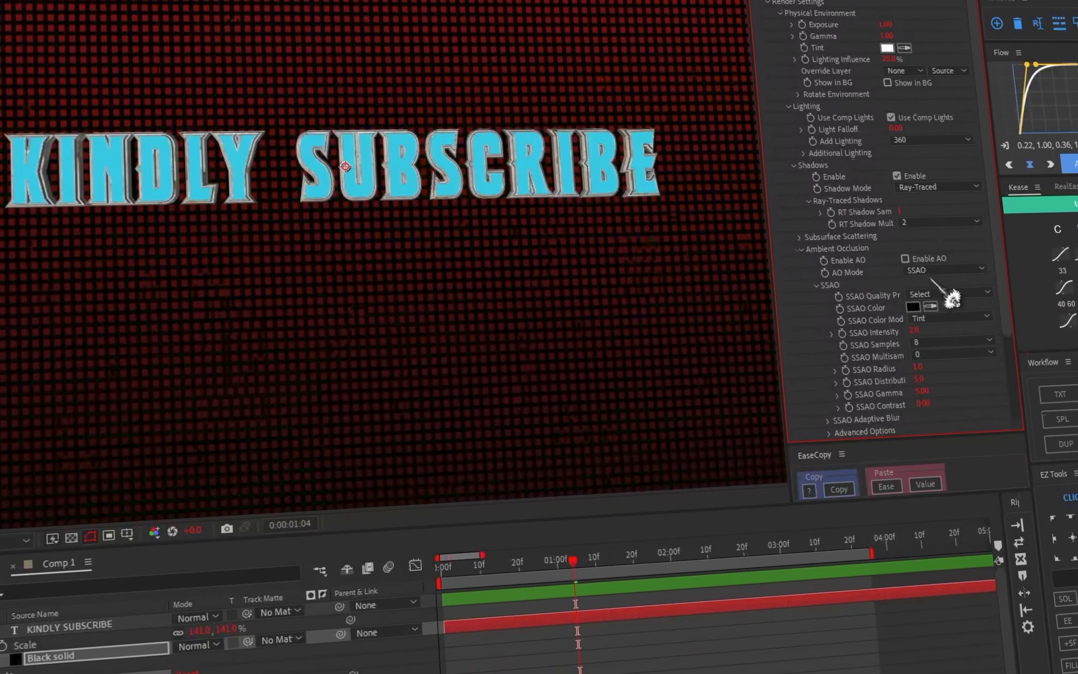
pyautogui.click(904, 259)
pyautogui.click(940, 270)
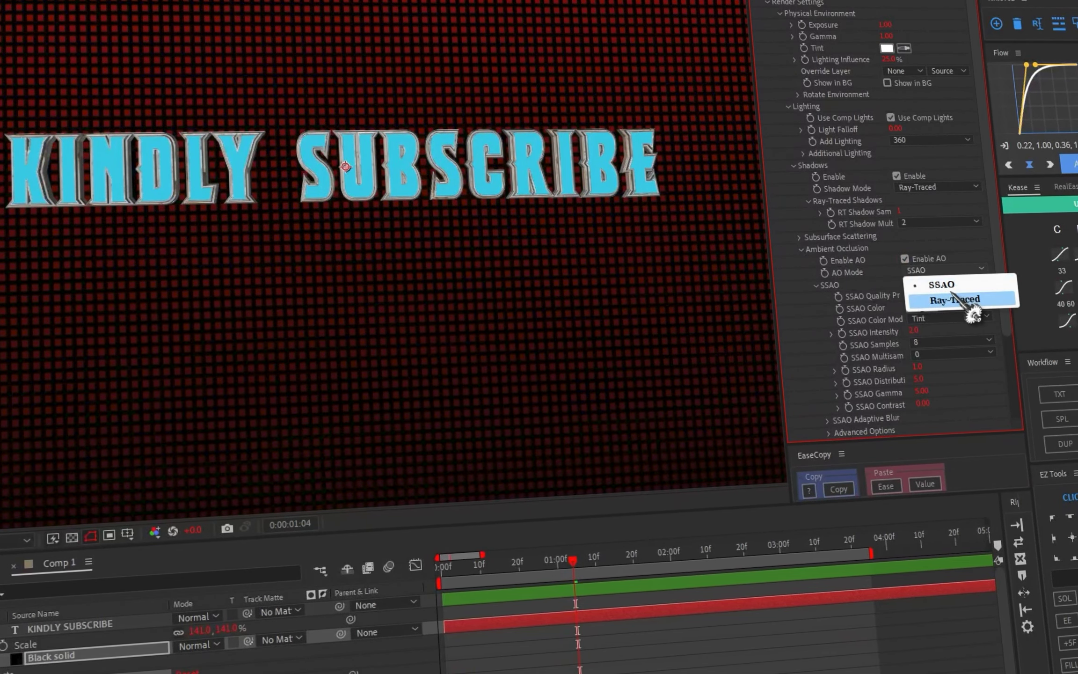
pyautogui.click(951, 296)
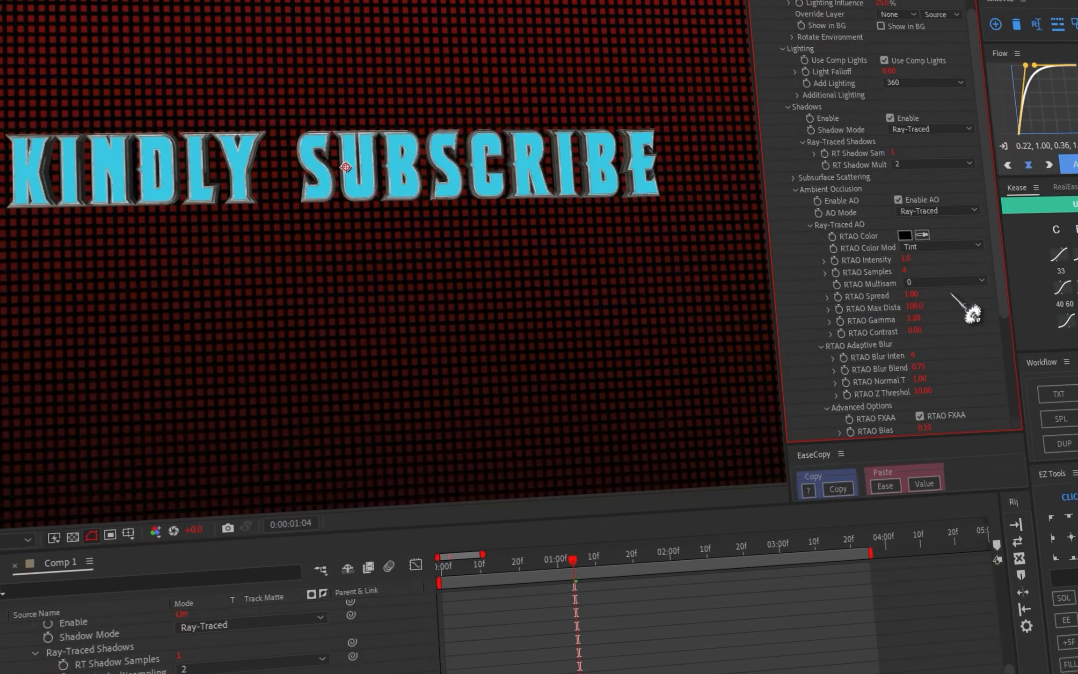
pyautogui.scroll(-4, 967, 374)
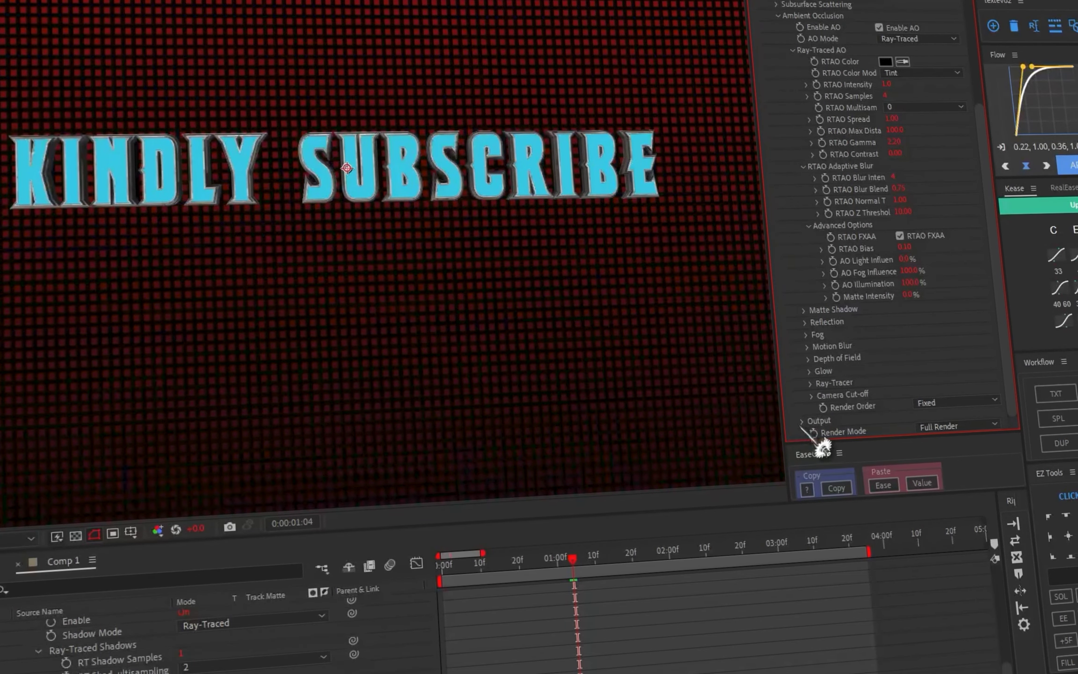
pyautogui.scroll(2, 837, 154)
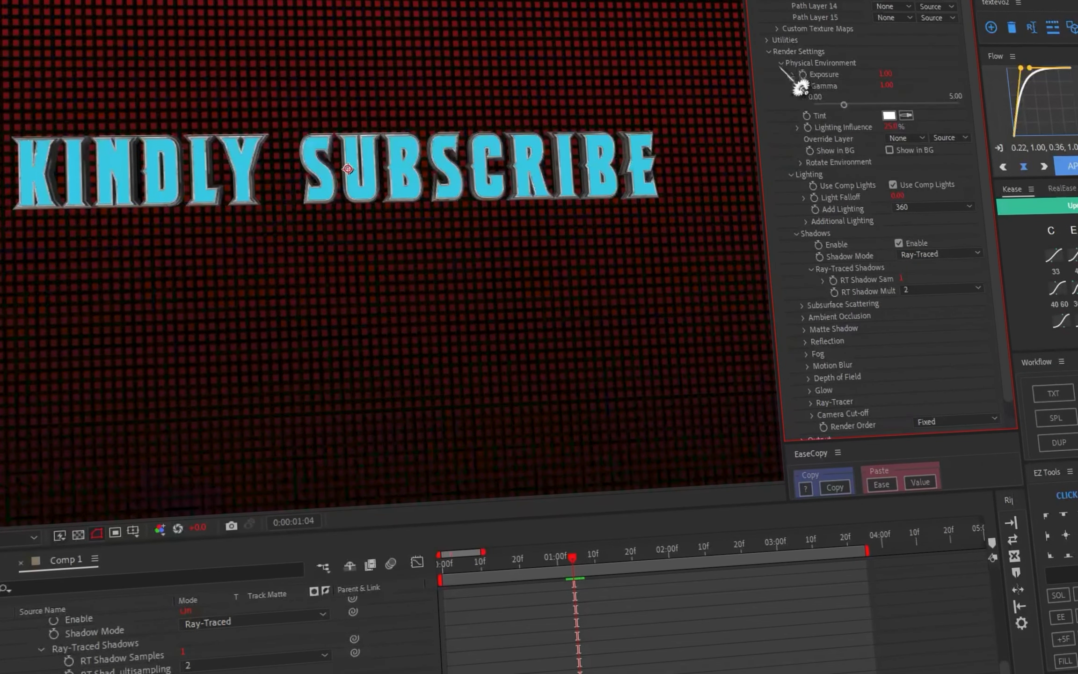
pyautogui.click(782, 65)
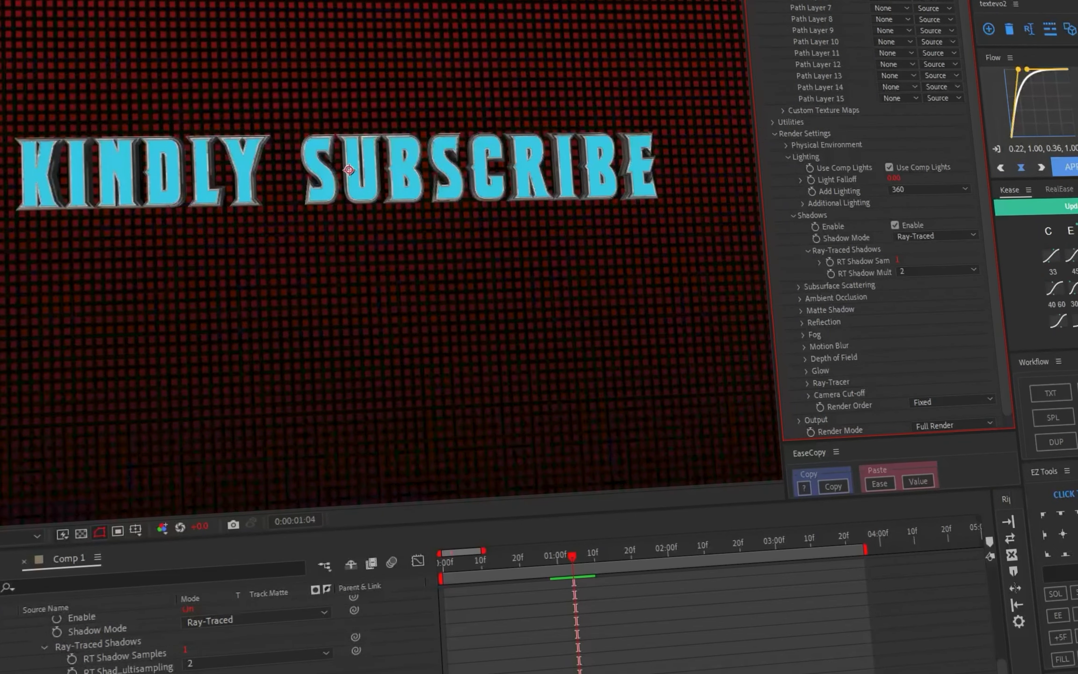
pyautogui.scroll(-5, 888, 234)
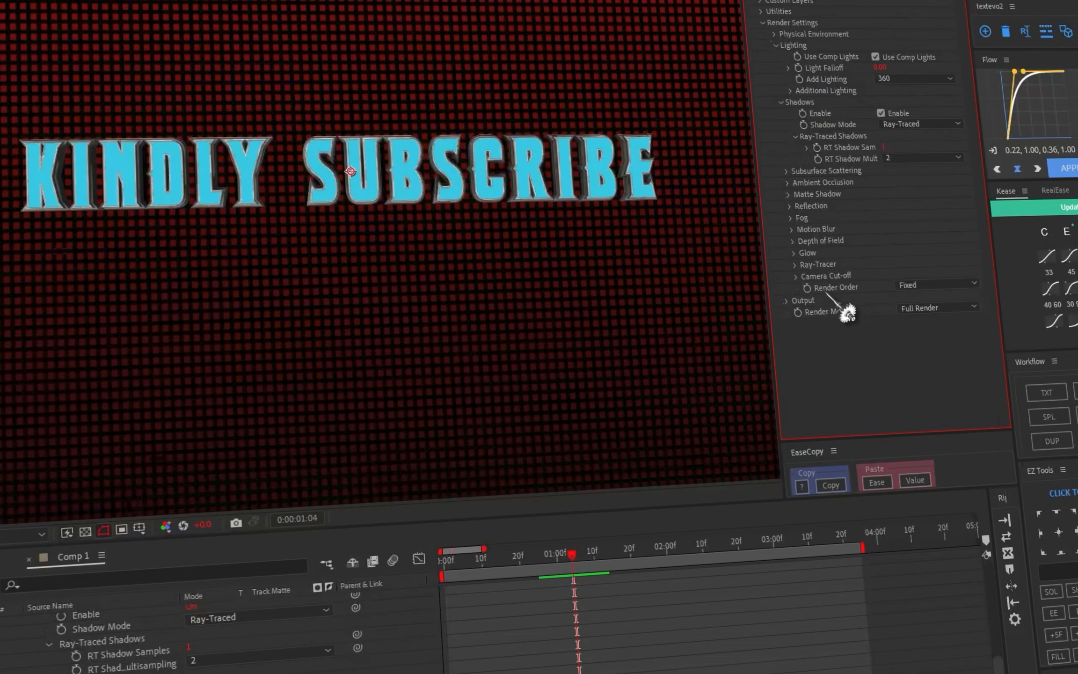
# Step: Set Element's Output to Multisampling 16 and Supersampling 4
pyautogui.click(790, 303)
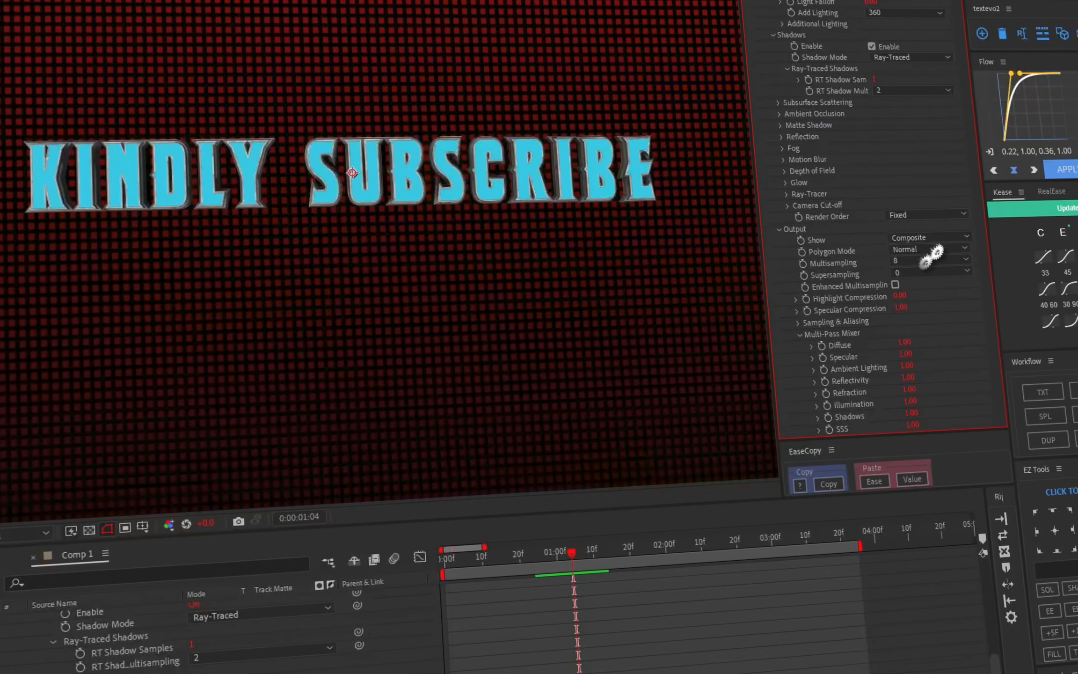
pyautogui.scroll(3, 950, 277)
pyautogui.click(963, 330)
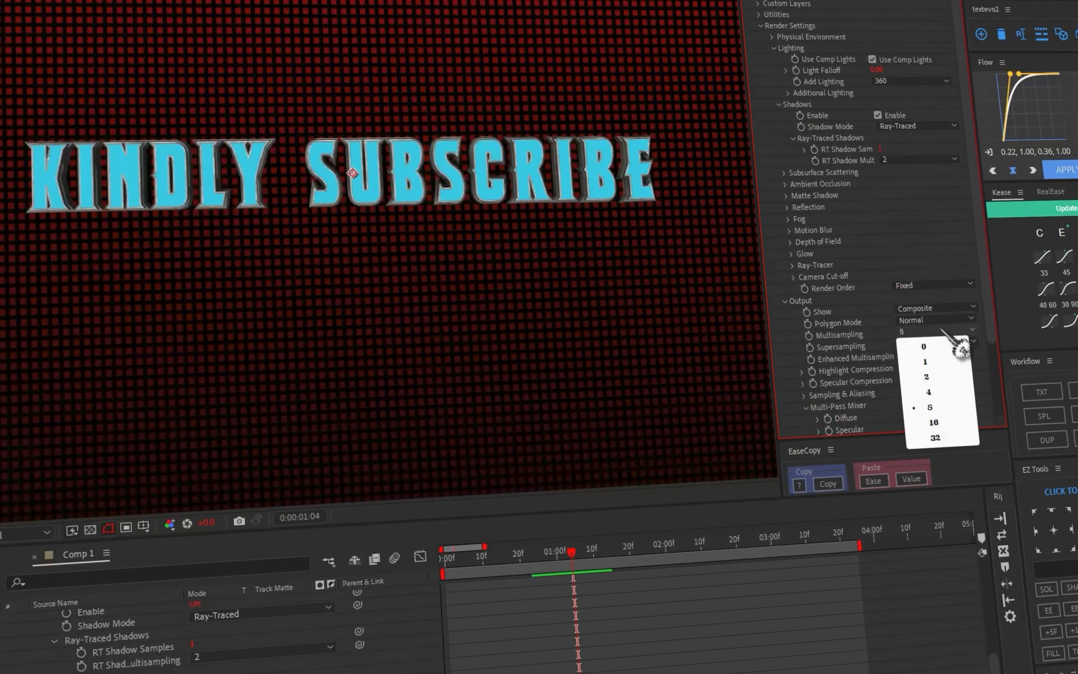
pyautogui.click(954, 422)
pyautogui.click(949, 343)
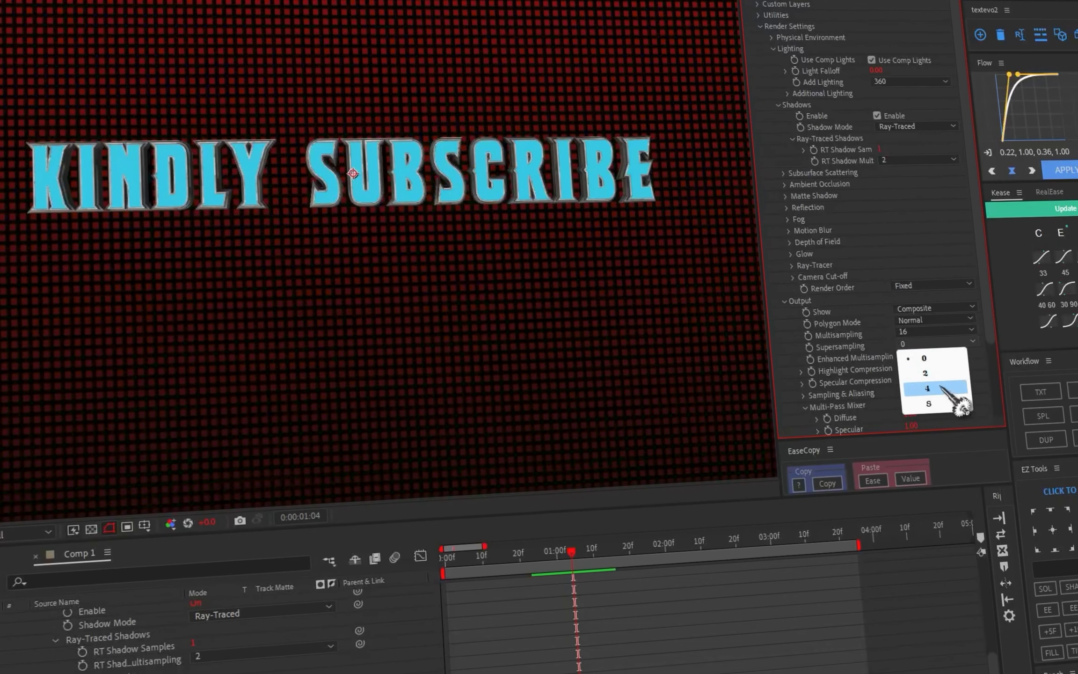
pyautogui.click(942, 386)
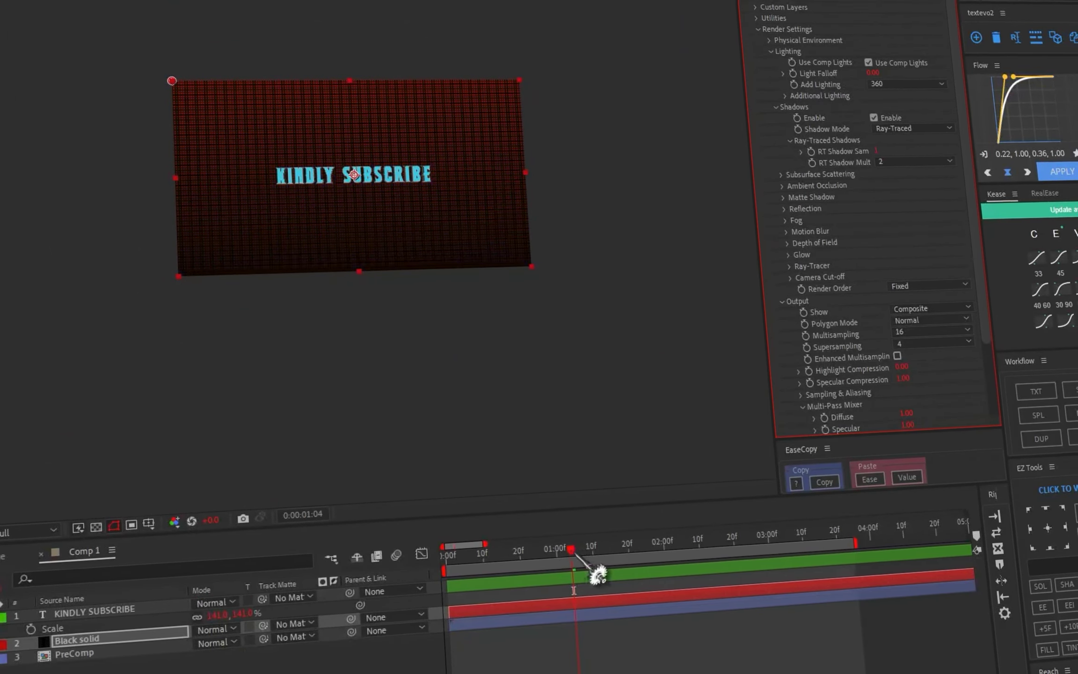
pyautogui.click(520, 552)
# Step: Go to the composition start, set preview resolution to Quarter, and add a new light layer
pyautogui.press('Home')
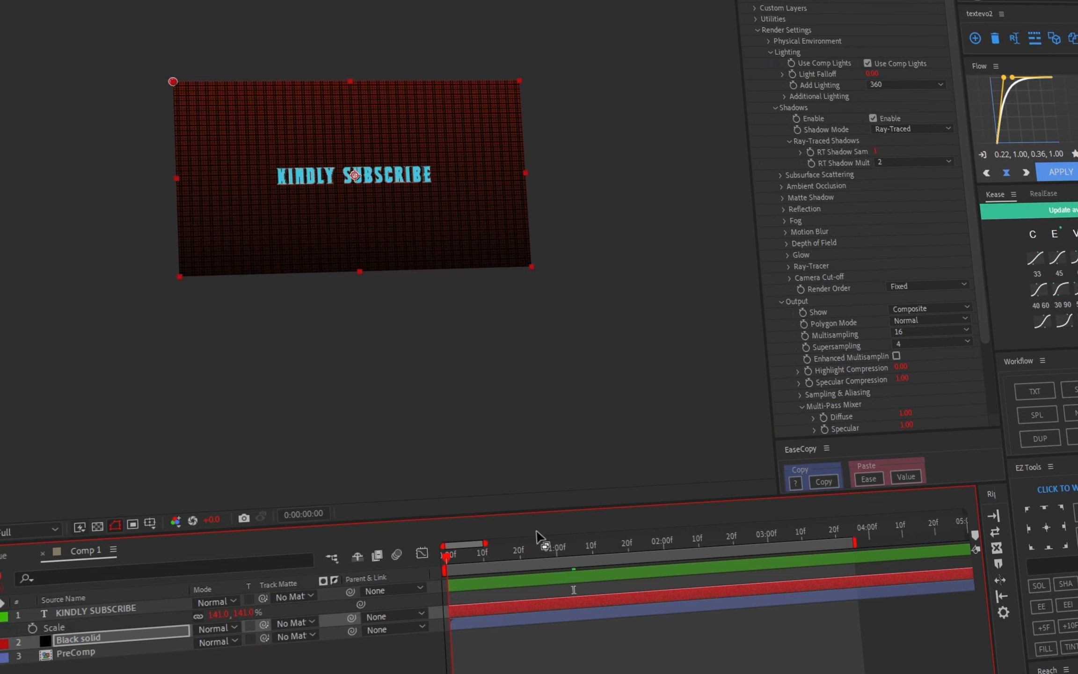
pyautogui.click(30, 530)
pyautogui.click(20, 616)
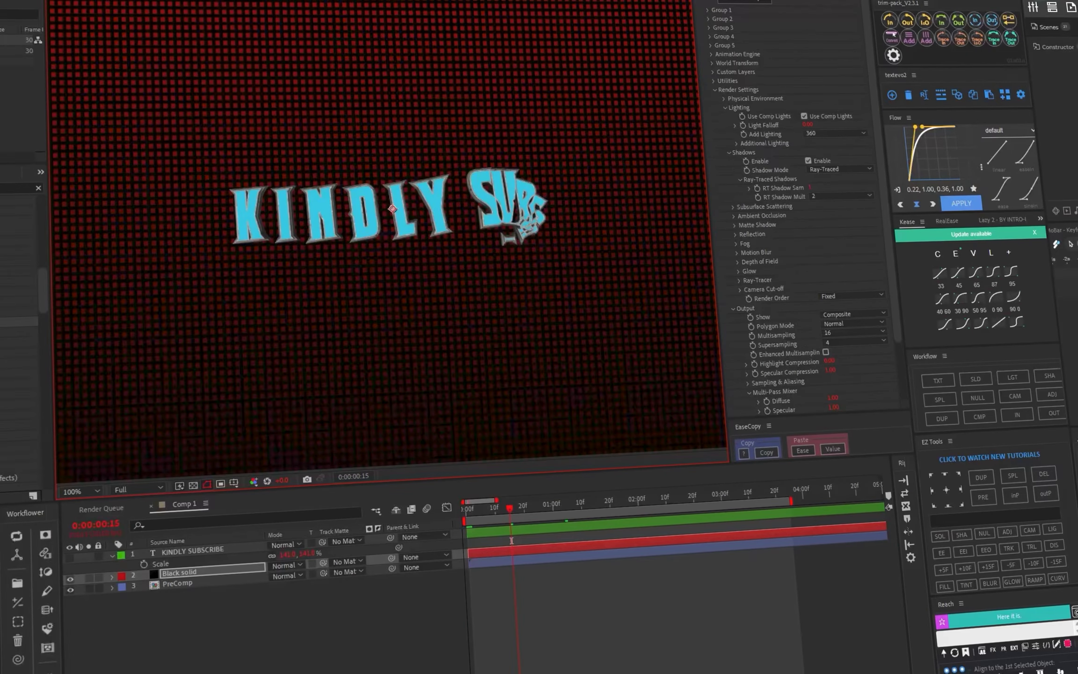
pyautogui.click(985, 536)
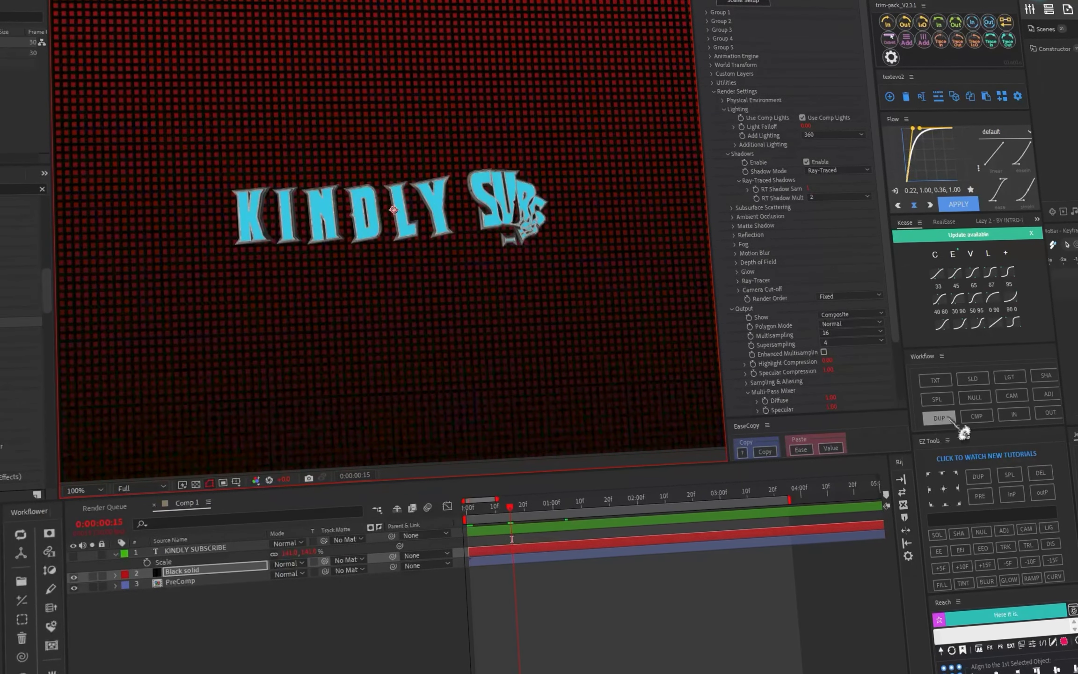
pyautogui.click(1005, 377)
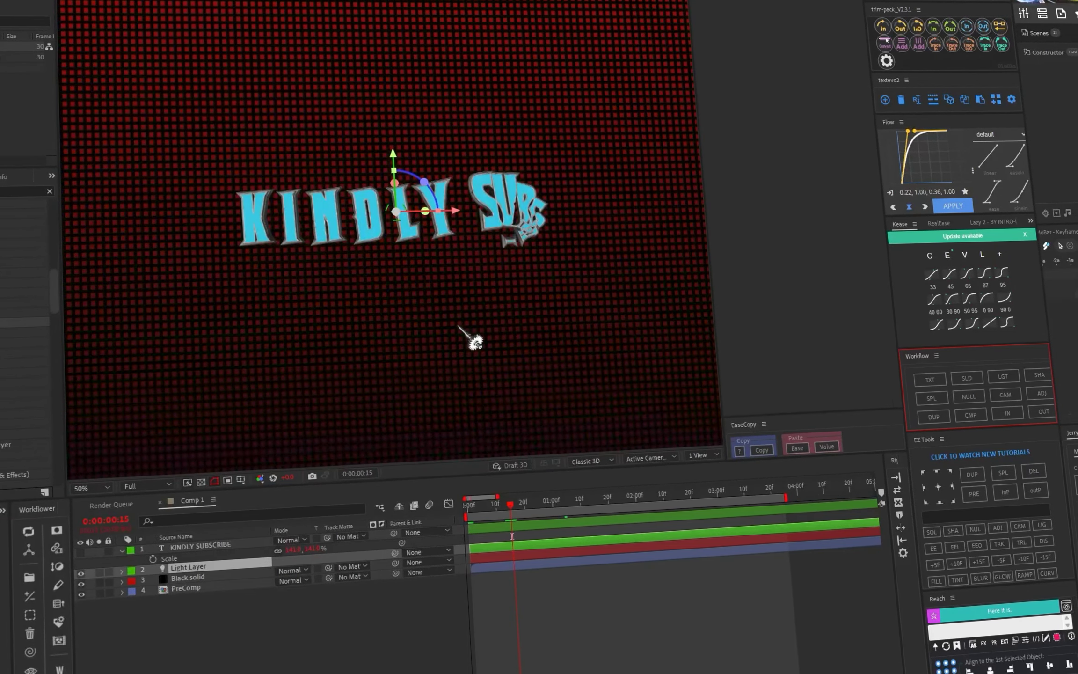
# Step: Change the Light Layer's light type to Spot
pyautogui.click(505, 558)
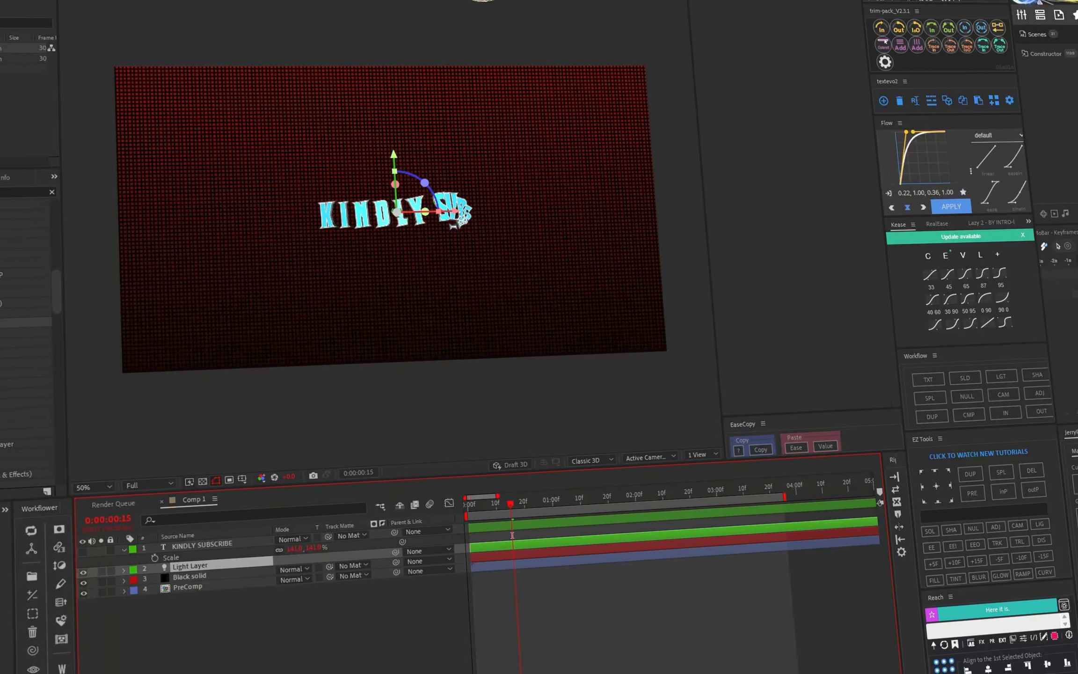
pyautogui.press('F4')
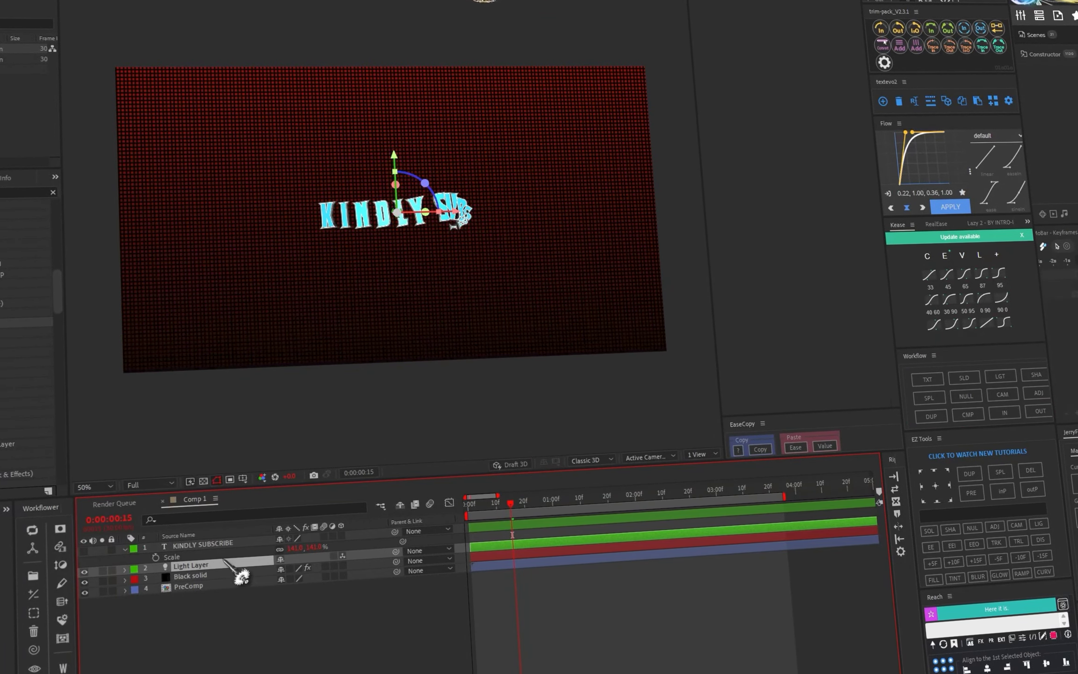
pyautogui.doubleClick(216, 565)
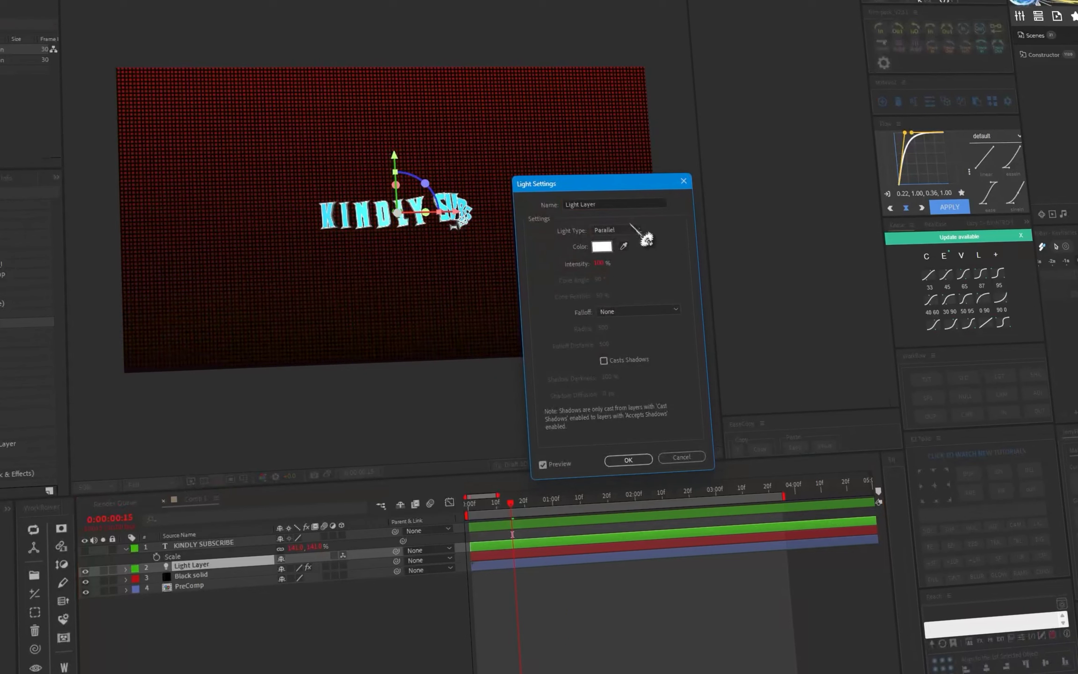
pyautogui.click(616, 230)
pyautogui.click(629, 253)
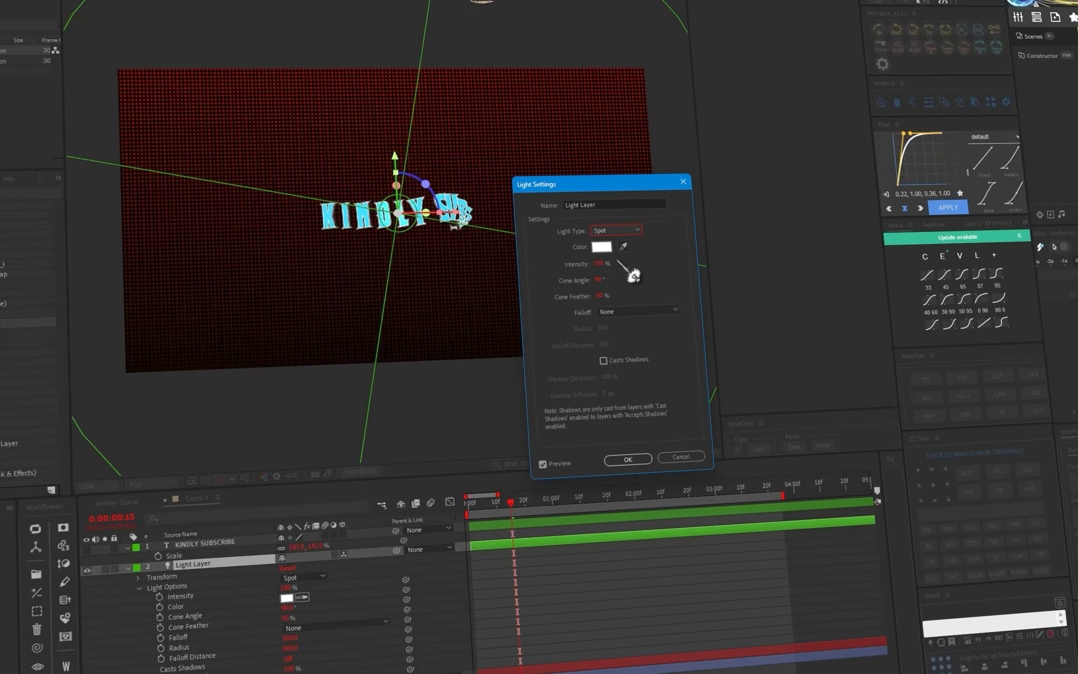
# Step: Give the spot light a blue colour and narrow its cone angle to 44°
pyautogui.click(601, 247)
pyautogui.click(864, 356)
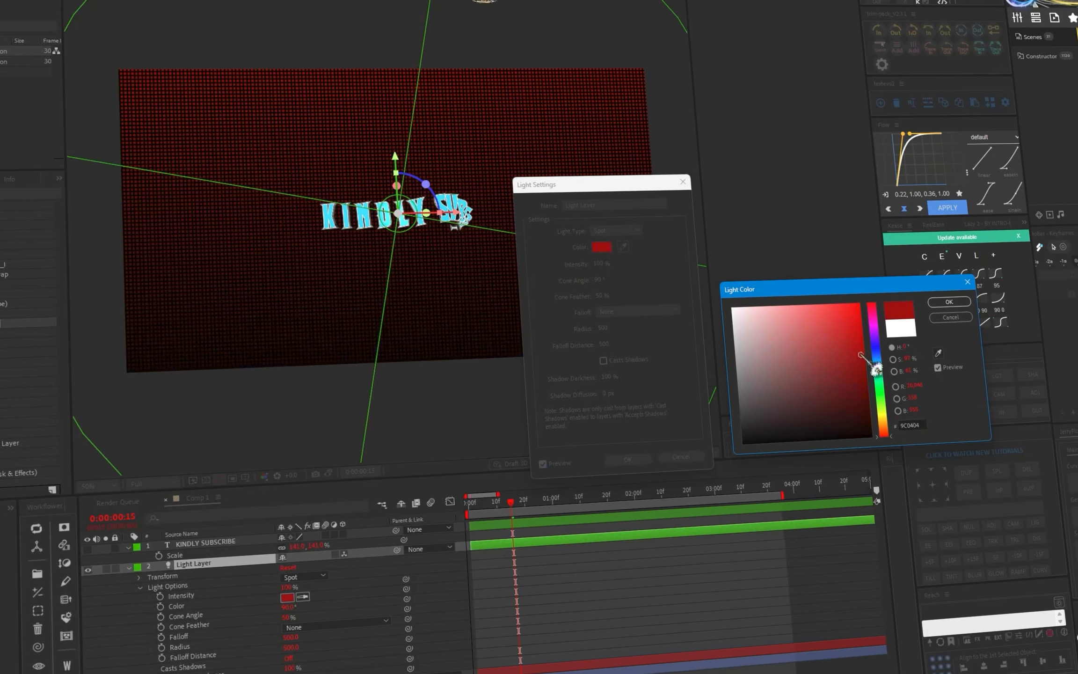
pyautogui.click(872, 313)
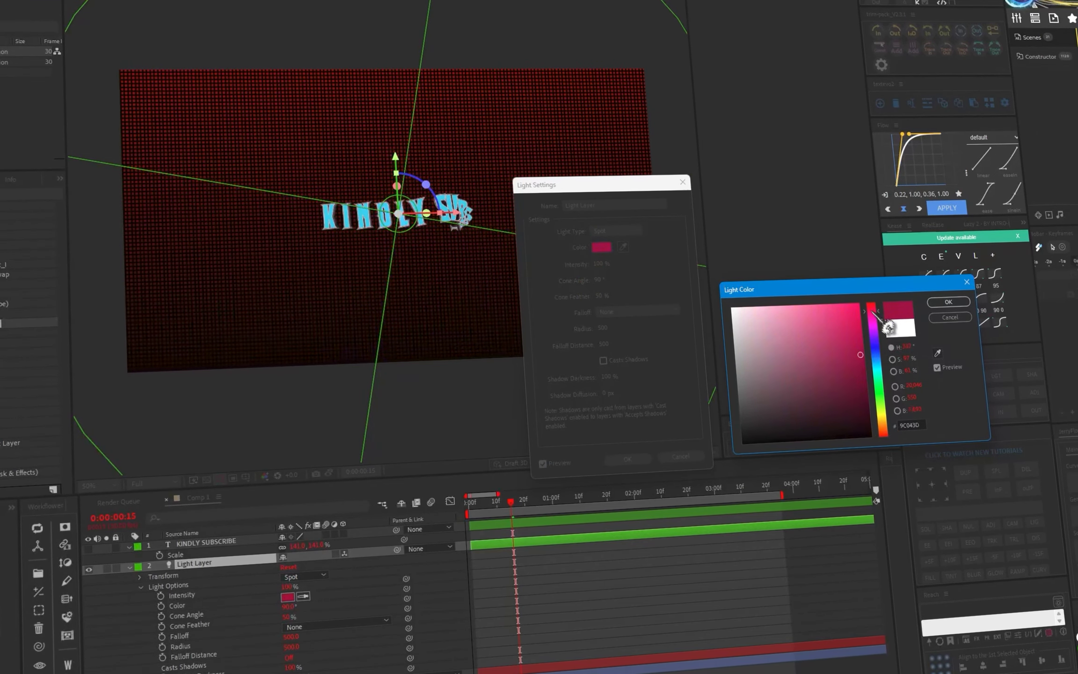
pyautogui.moveTo(871, 312); pyautogui.dragTo(873, 363)
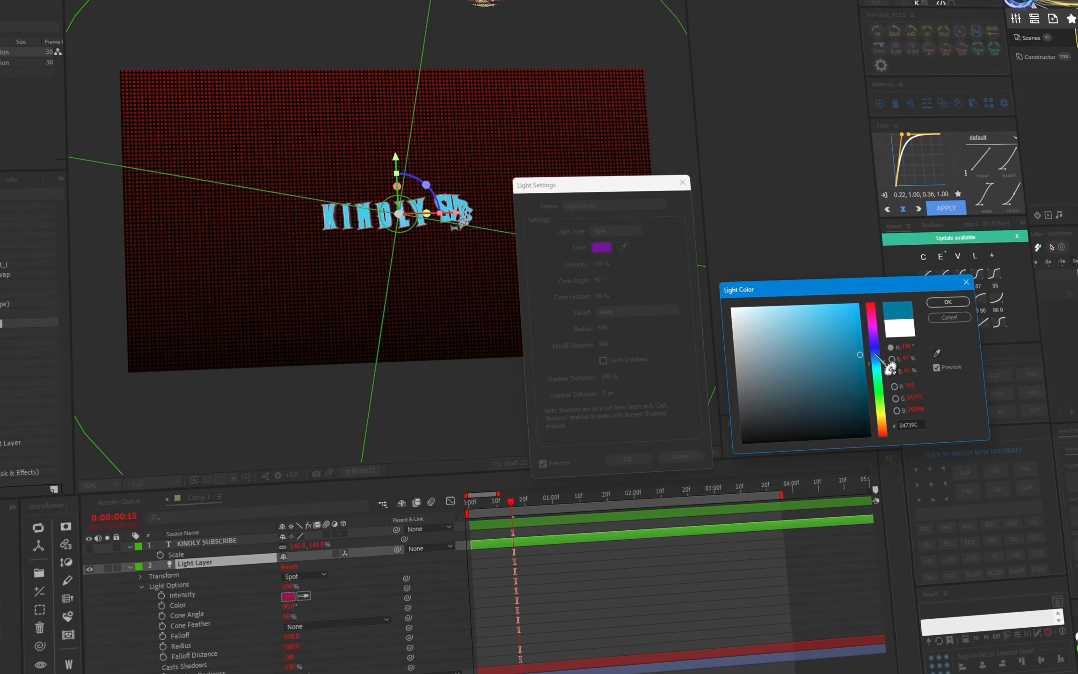
pyautogui.click(947, 302)
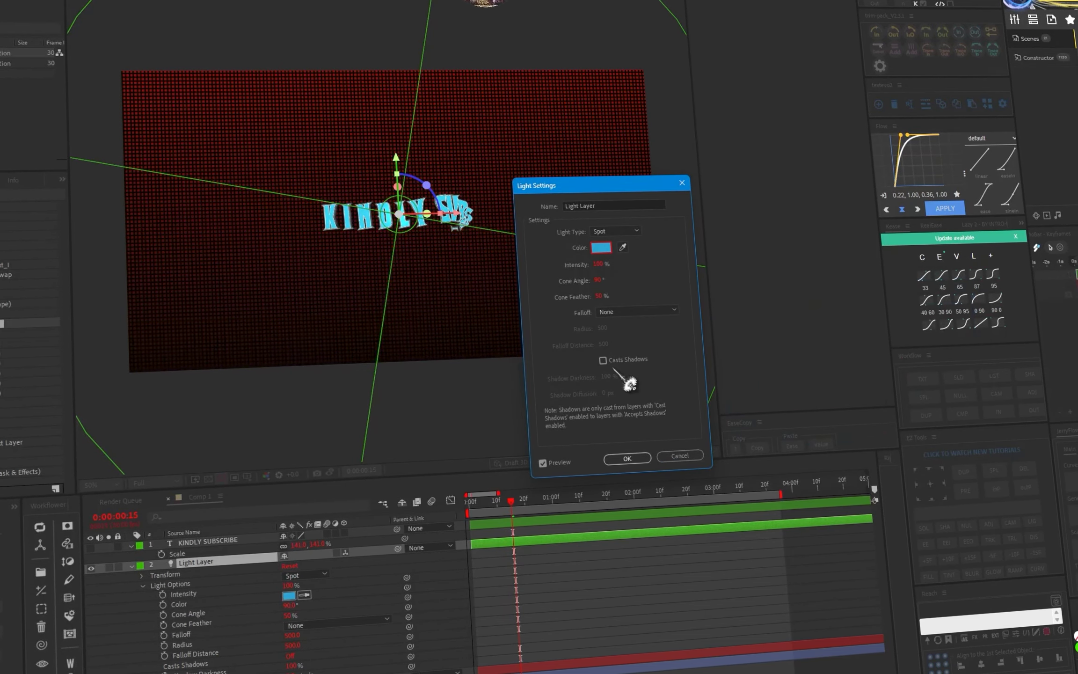
pyautogui.moveTo(597, 280)
pyautogui.mouseDown()
pyautogui.moveTo(592, 301)
pyautogui.moveTo(573, 287)
pyautogui.moveTo(588, 302)
pyautogui.mouseUp()
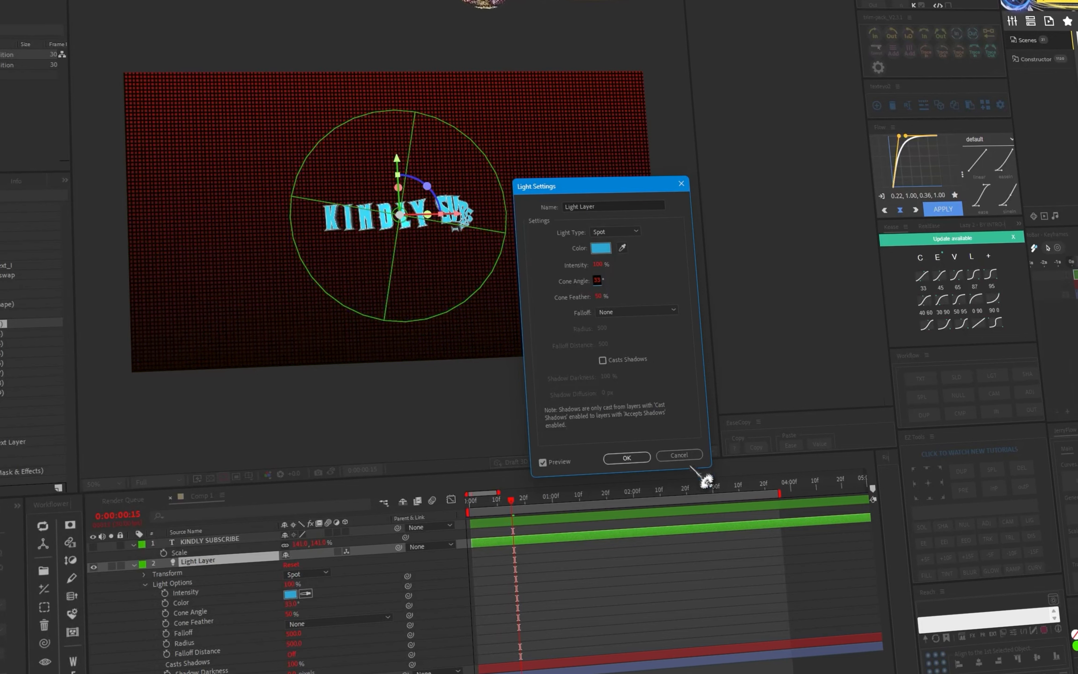
pyautogui.click(636, 457)
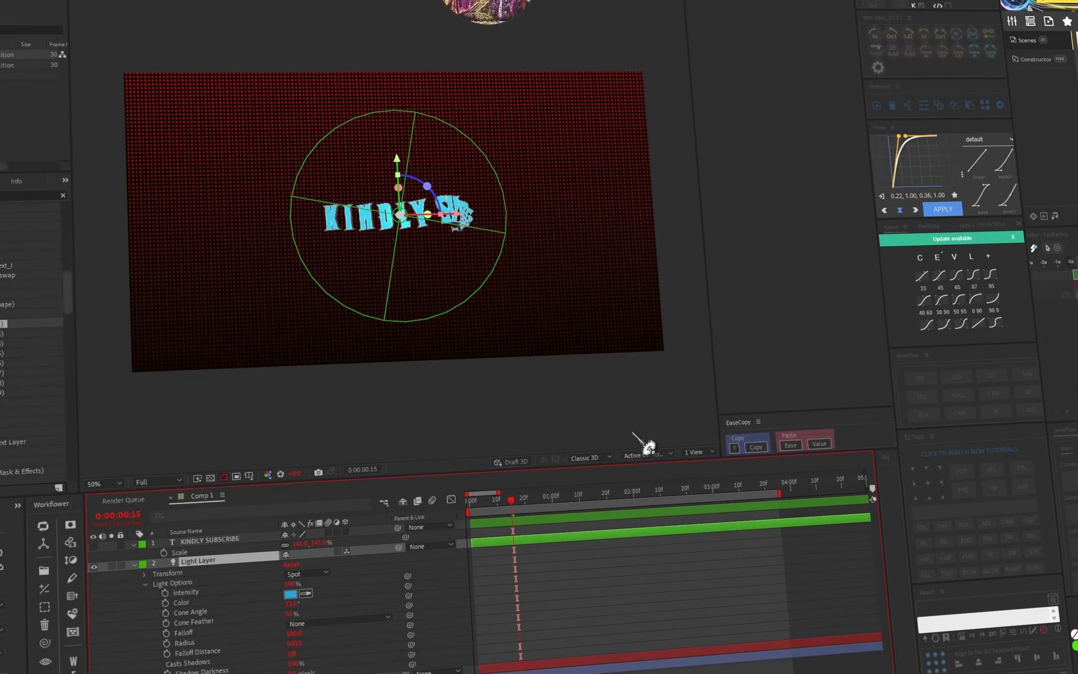
pyautogui.click(522, 655)
# Step: In Element 3D Scene Setup, set the Bronze_7 reflectivity colour to blue 2833FF
pyautogui.click(729, 12)
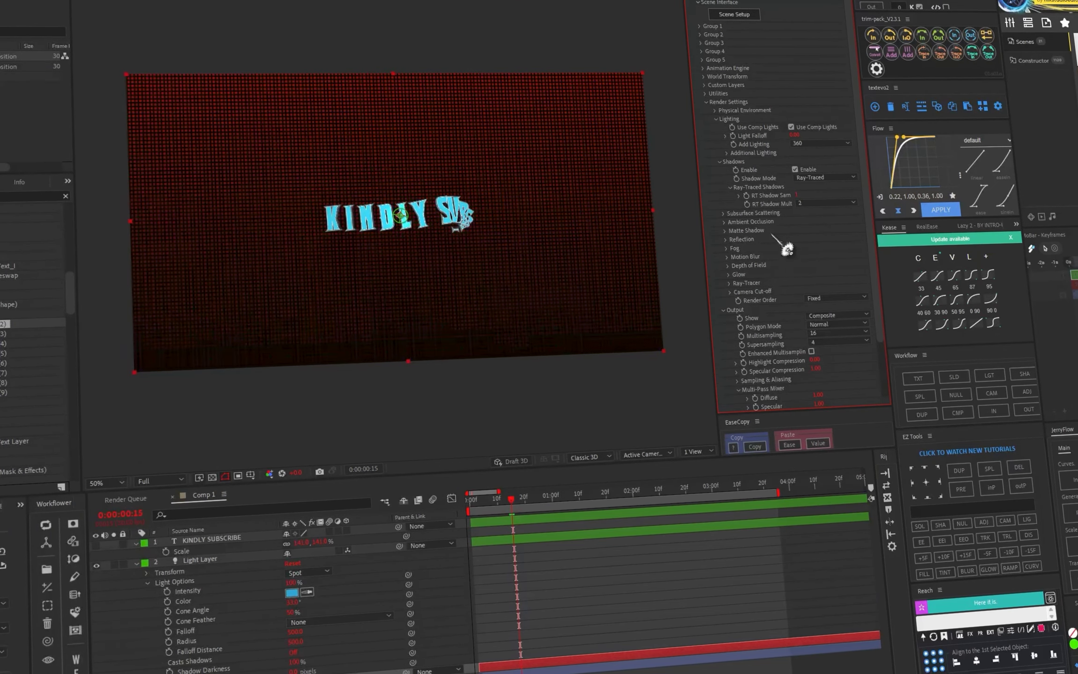
pyautogui.click(735, 14)
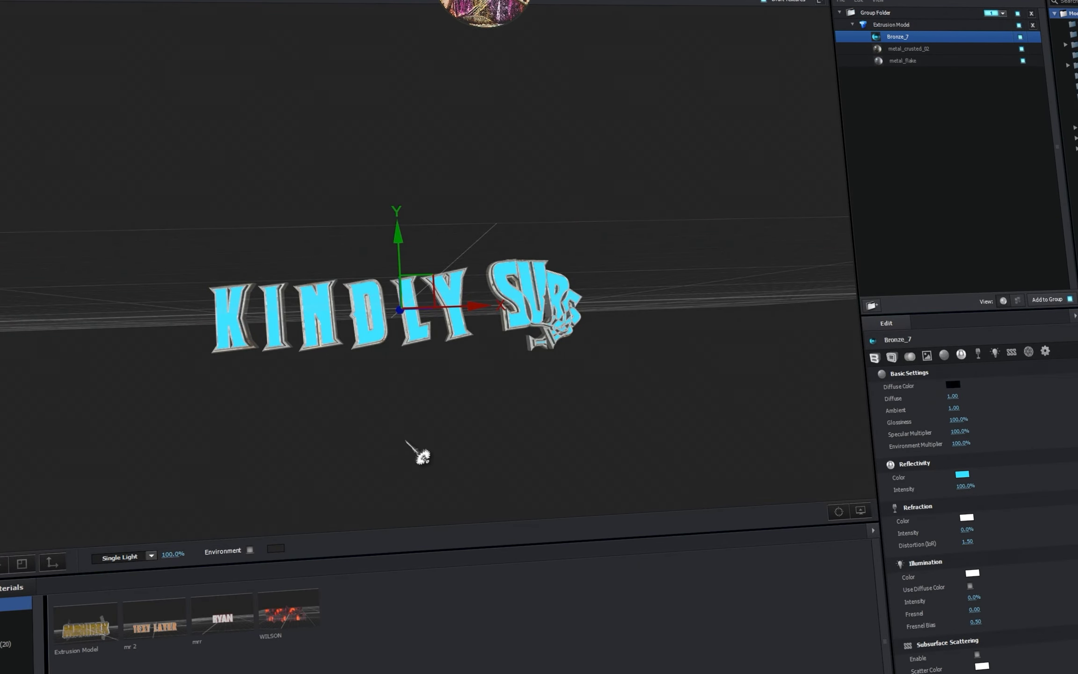
pyautogui.click(962, 475)
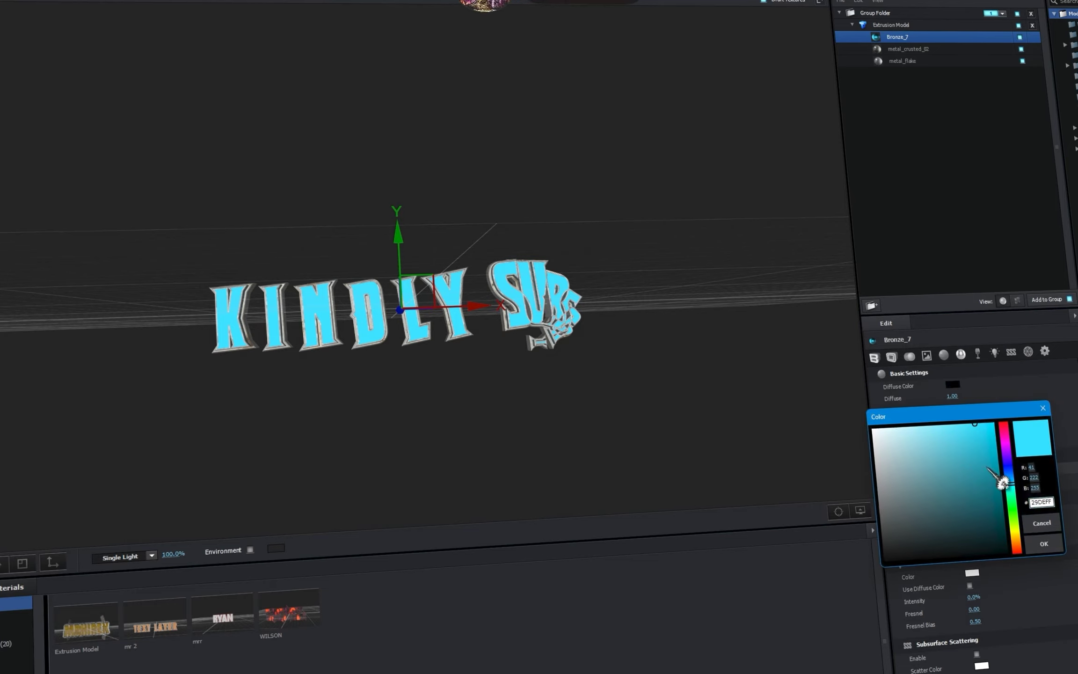
pyautogui.moveTo(1014, 499)
pyautogui.mouseDown()
pyautogui.moveTo(1019, 546)
pyautogui.moveTo(1030, 546)
pyautogui.moveTo(1022, 456)
pyautogui.moveTo(1022, 480)
pyautogui.mouseUp()
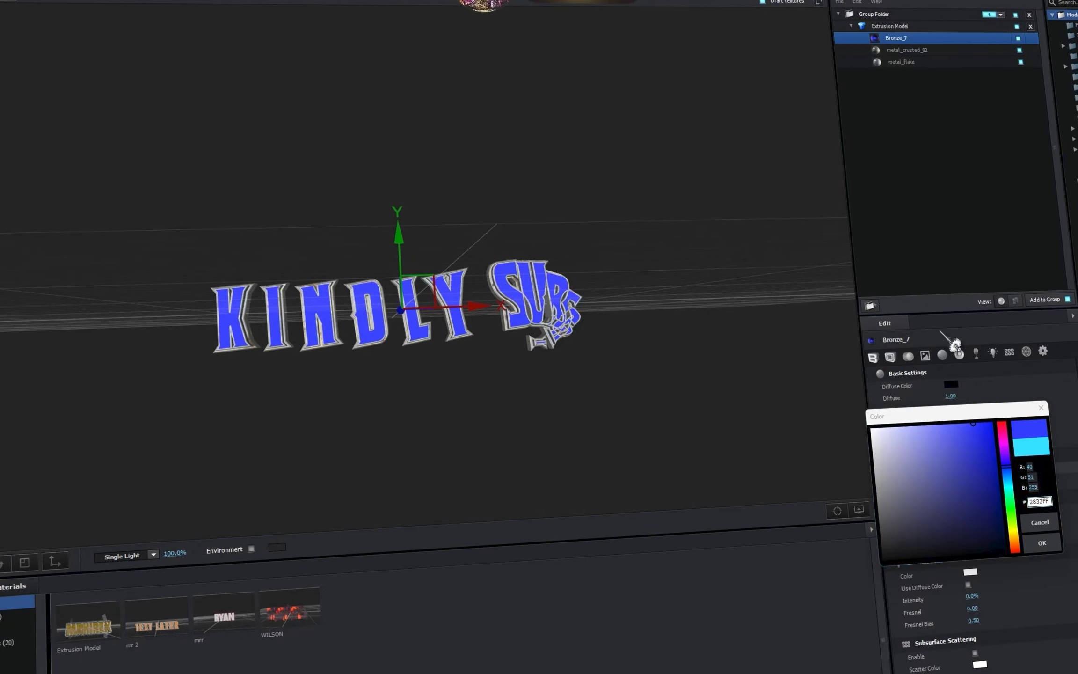
pyautogui.click(1041, 542)
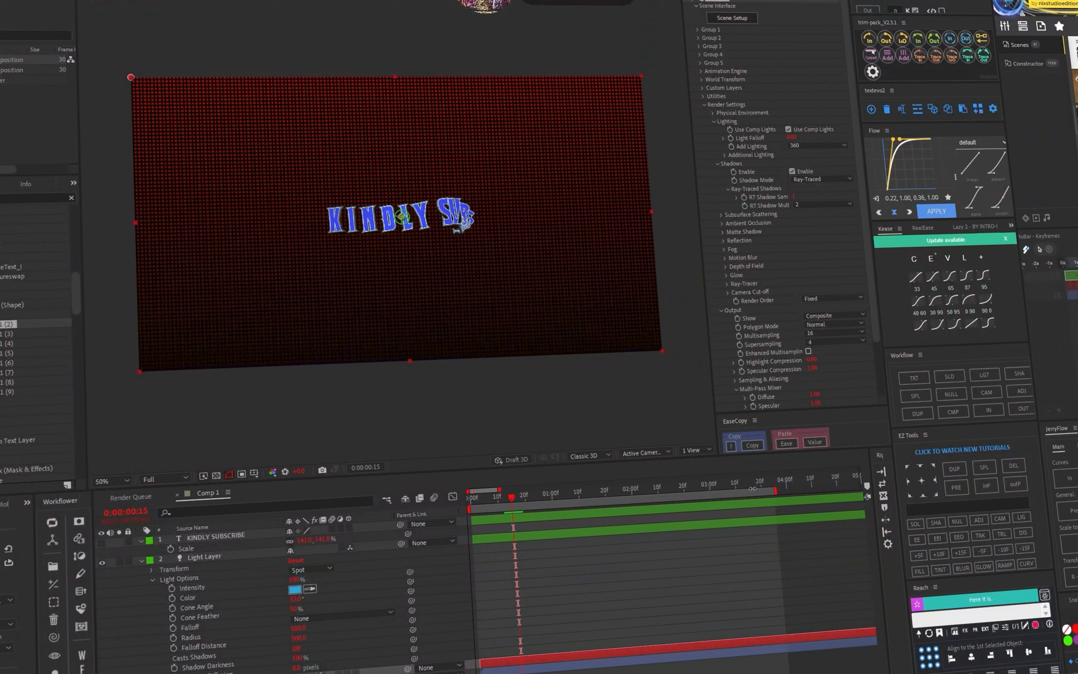
# Step: Apply the Drop Shadow and Deep Glow effects to the Element 3D text layer
pyautogui.scroll(-3, 804, 391)
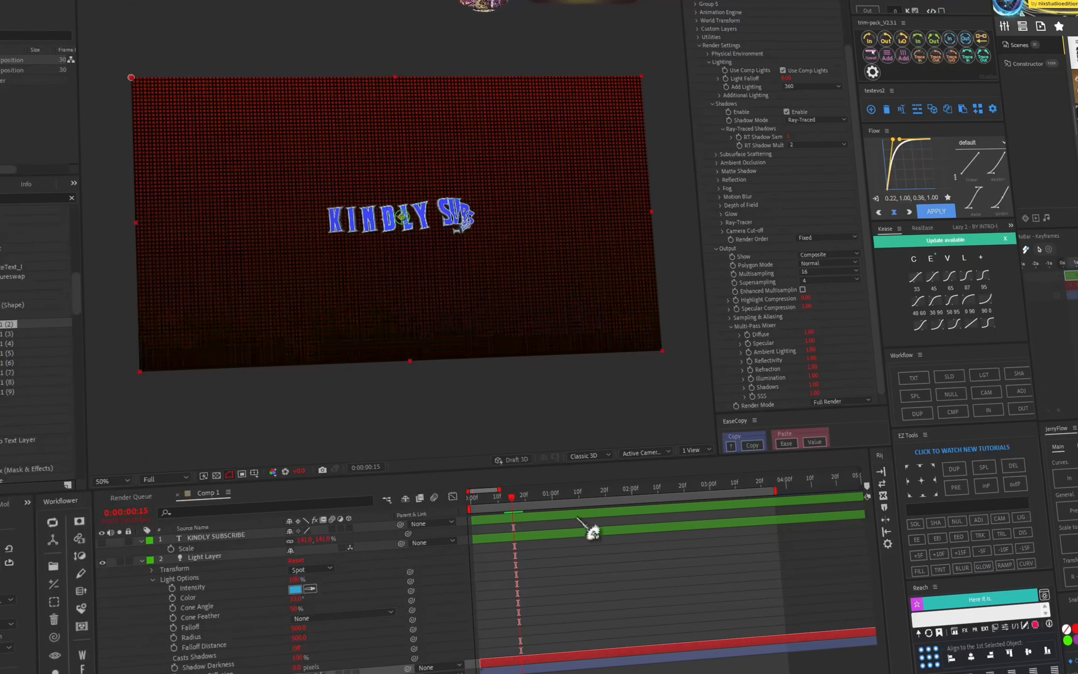
pyautogui.hotkey('ctrl', 'space')
pyautogui.write('drop')
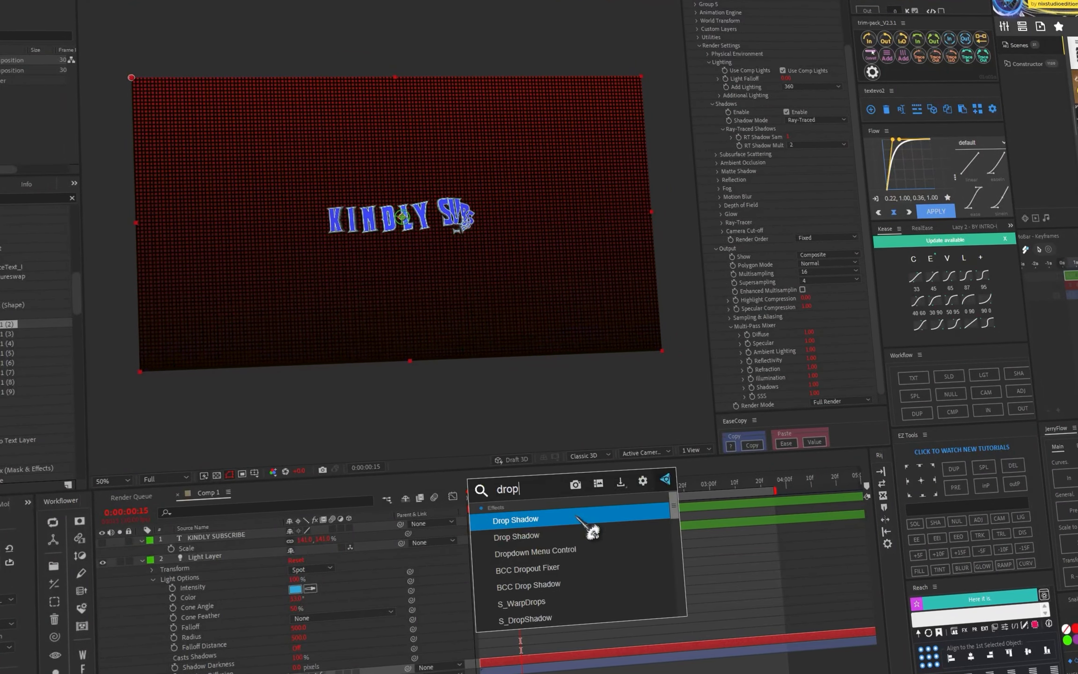
pyautogui.click(594, 531)
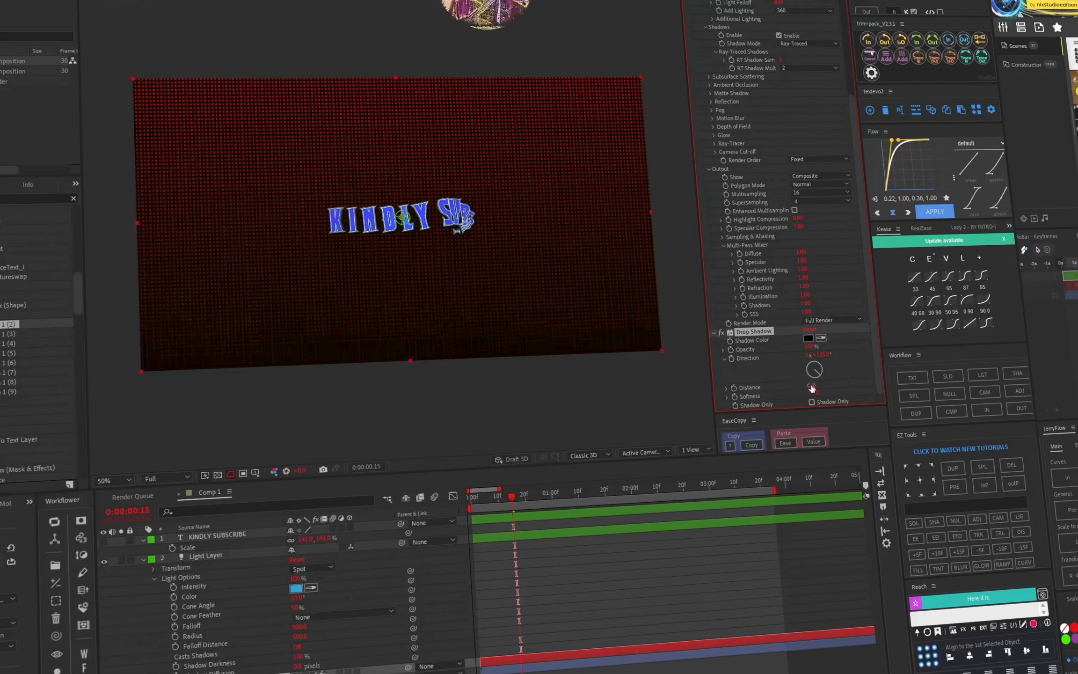
pyautogui.hotkey('ctrl', 'space')
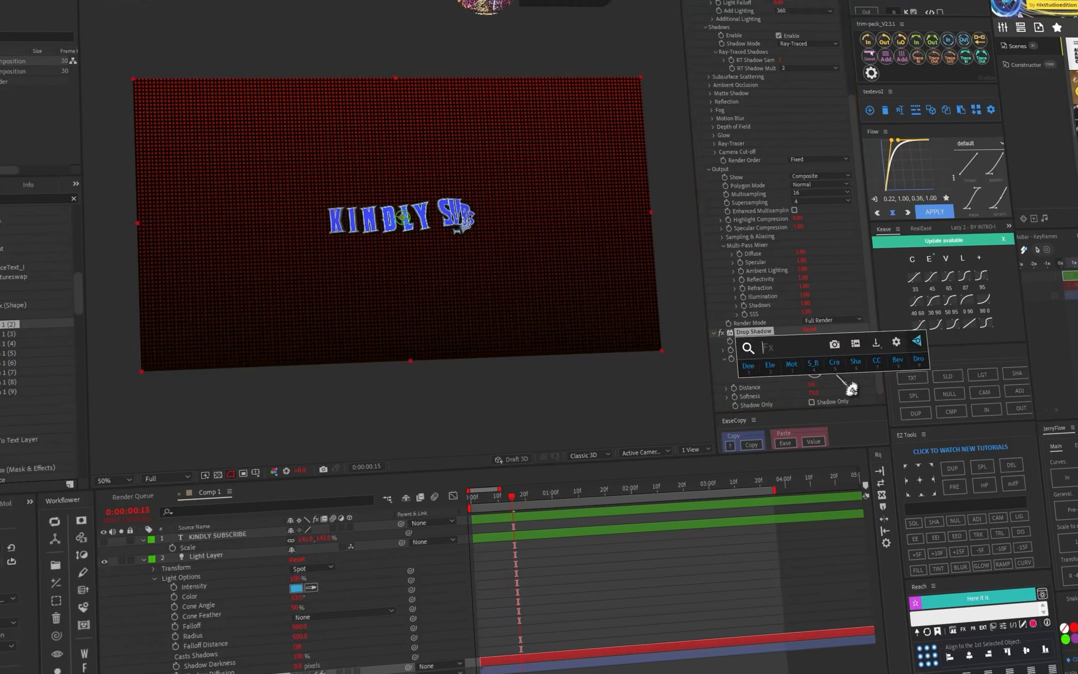
pyautogui.write('deep glow')
pyautogui.press('Return')
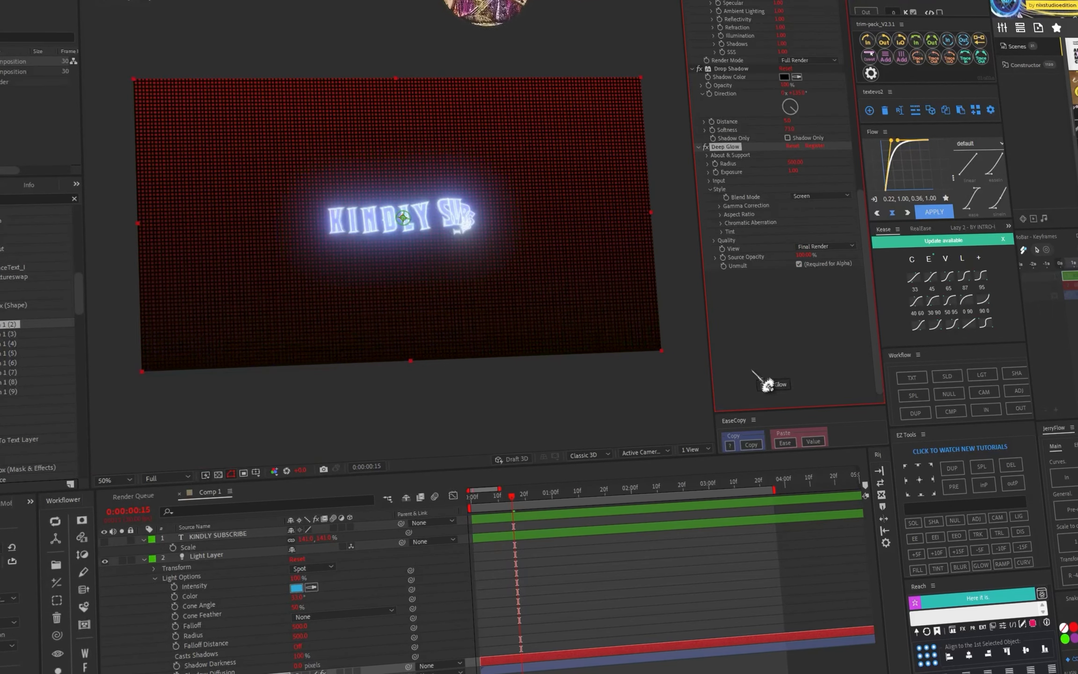
# Step: Move Deep Glow above Drop Shadow, set shadow distance to 5 and glow exposure to 0.65
pyautogui.scroll(2, 754, 372)
pyautogui.scroll(2, 754, 372)
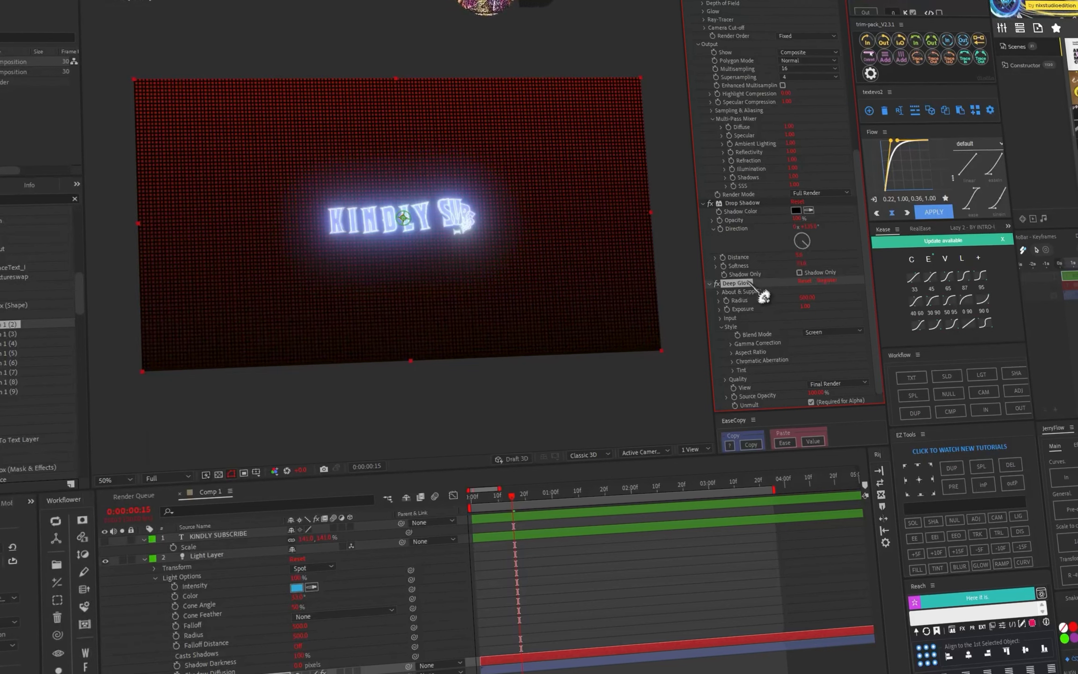
pyautogui.moveTo(735, 282); pyautogui.dragTo(752, 206)
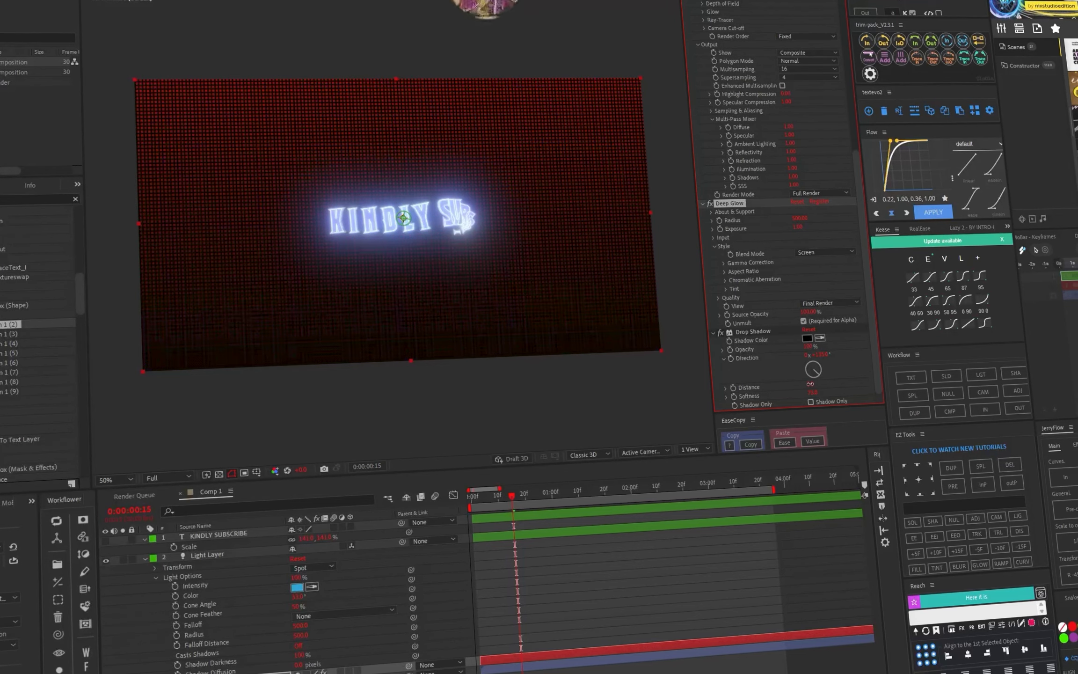
pyautogui.moveTo(810, 384); pyautogui.dragTo(834, 401)
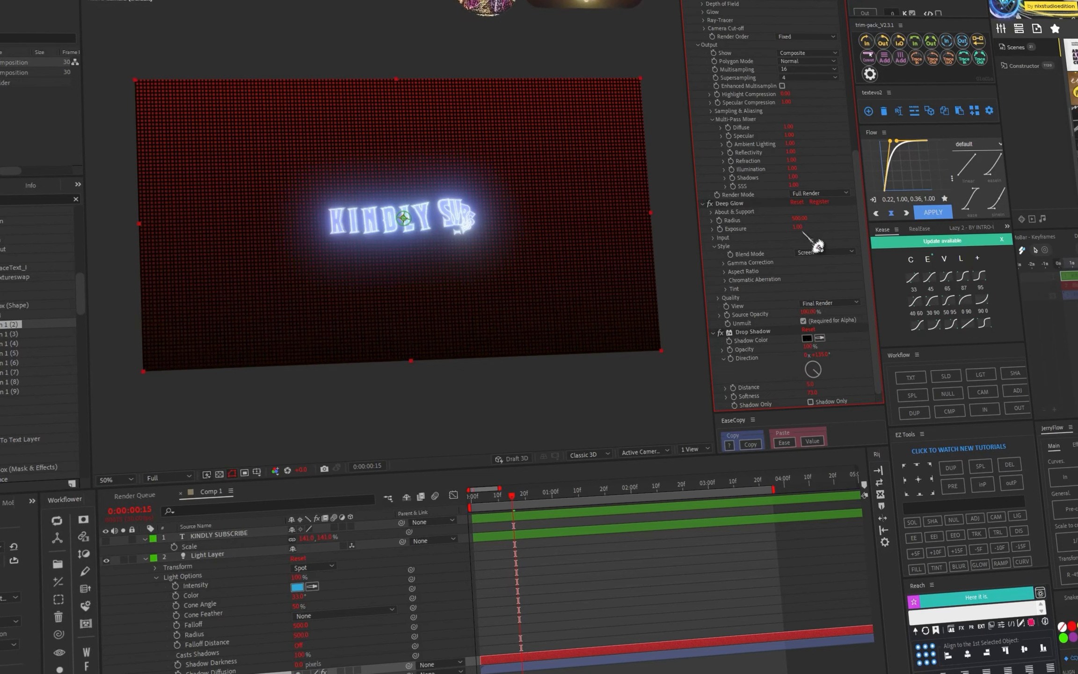
pyautogui.moveTo(797, 227); pyautogui.dragTo(765, 233)
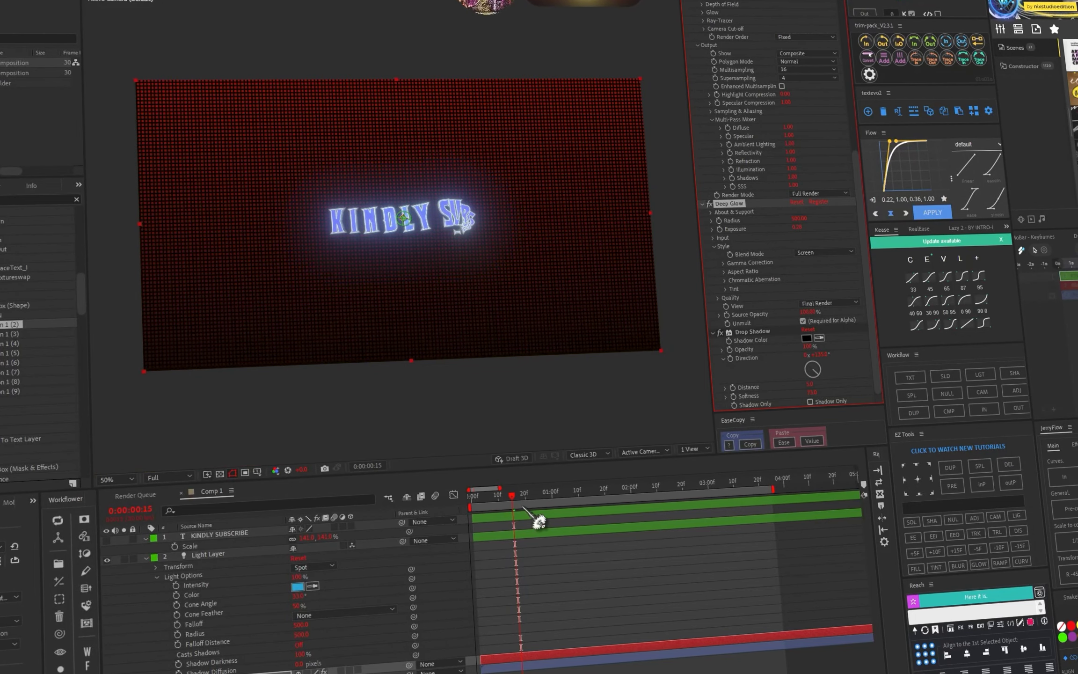
# Step: Zoom the viewer in and out to inspect the glowing text over the red grid
pyautogui.scroll(3, 414, 149)
pyautogui.scroll(-1, 447, 211)
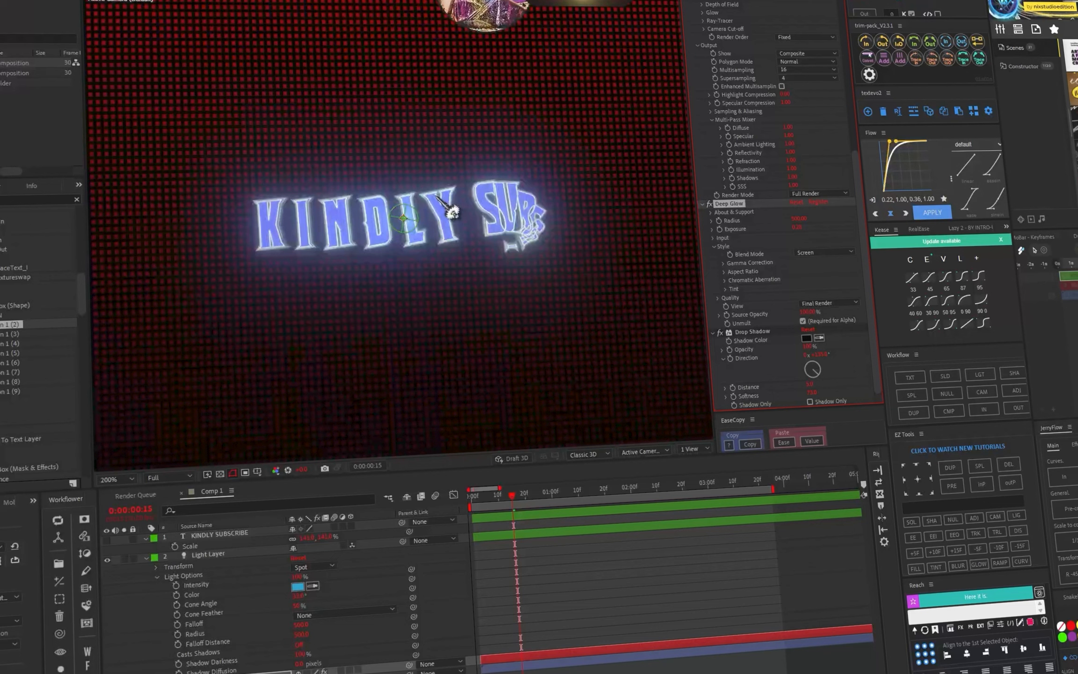
pyautogui.scroll(3, 442, 201)
pyautogui.scroll(-4, 449, 211)
pyautogui.scroll(-2, 449, 211)
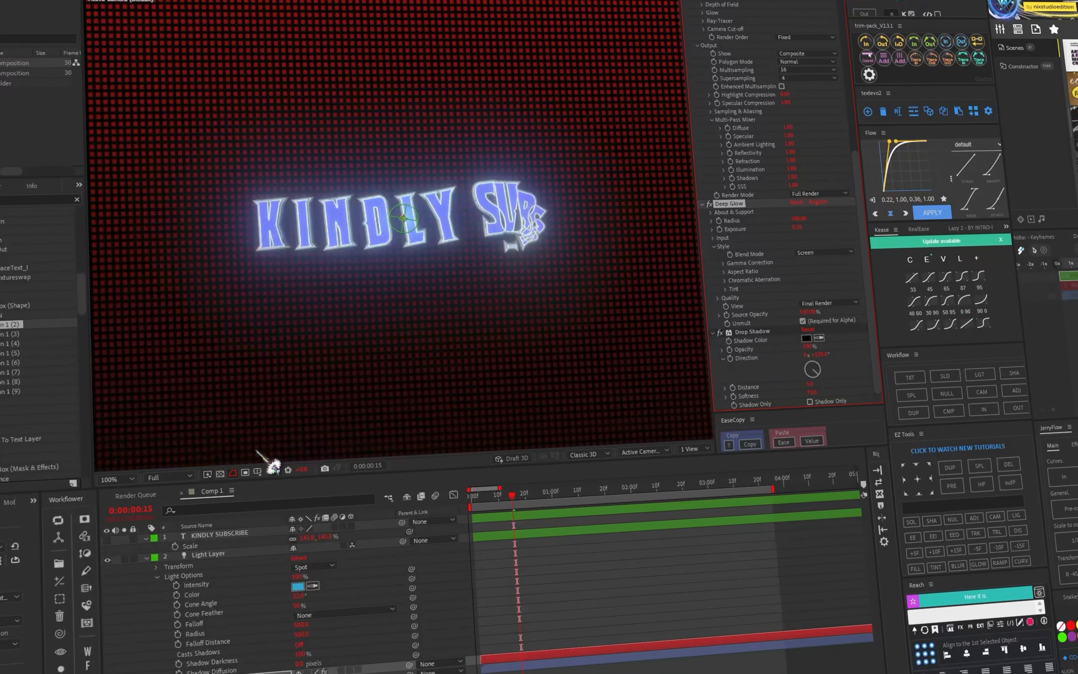